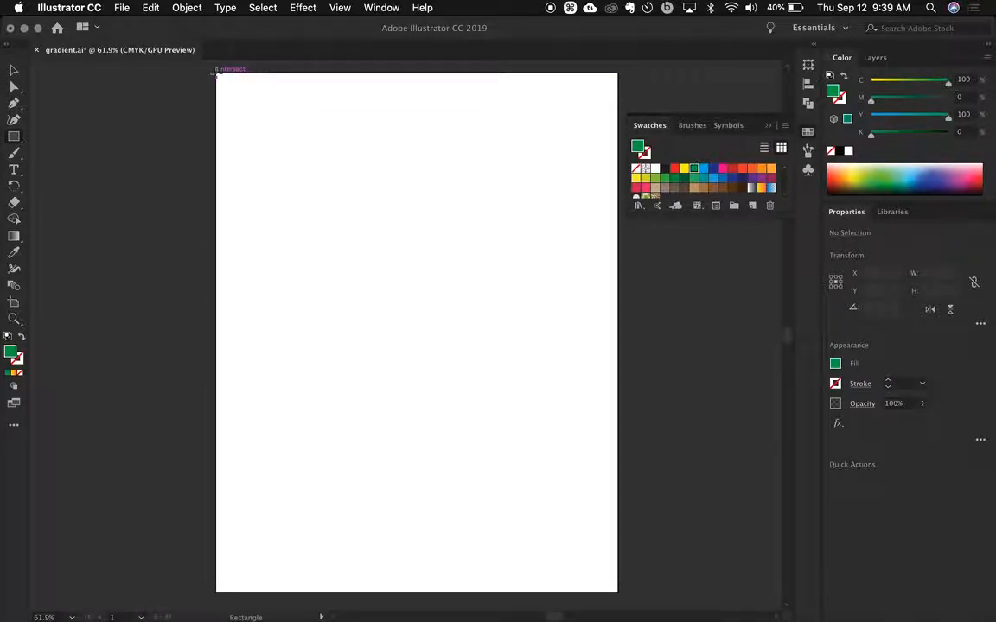
- Draw a green 612 × 792 pt rectangle covering the whole artboard with Smart Guides on, and toggle Smart Guides once it is drawn
{"action": "key", "text": "super+u"}
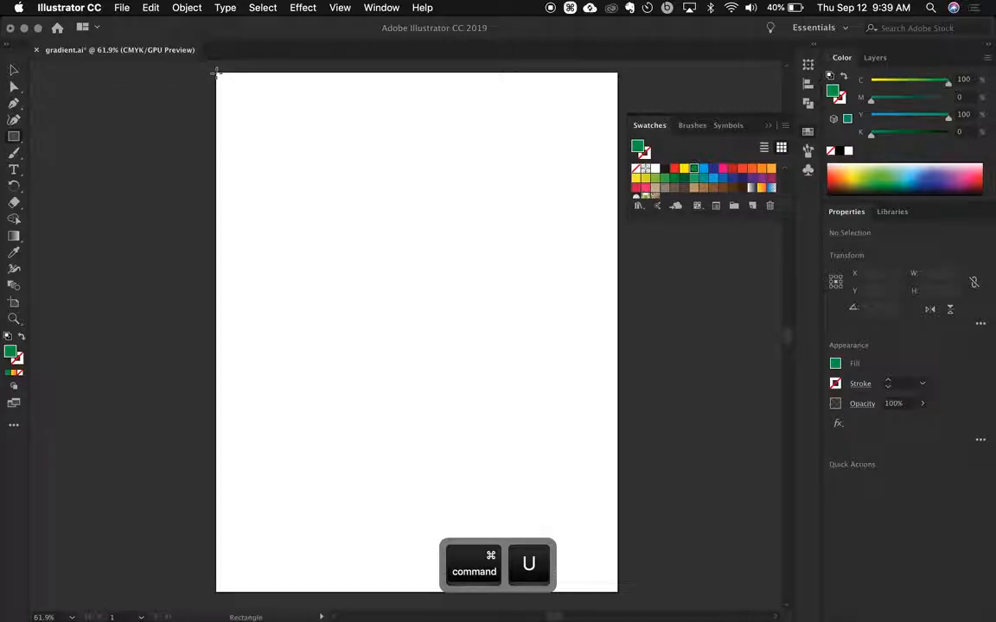
{"action": "key", "text": "super+u"}
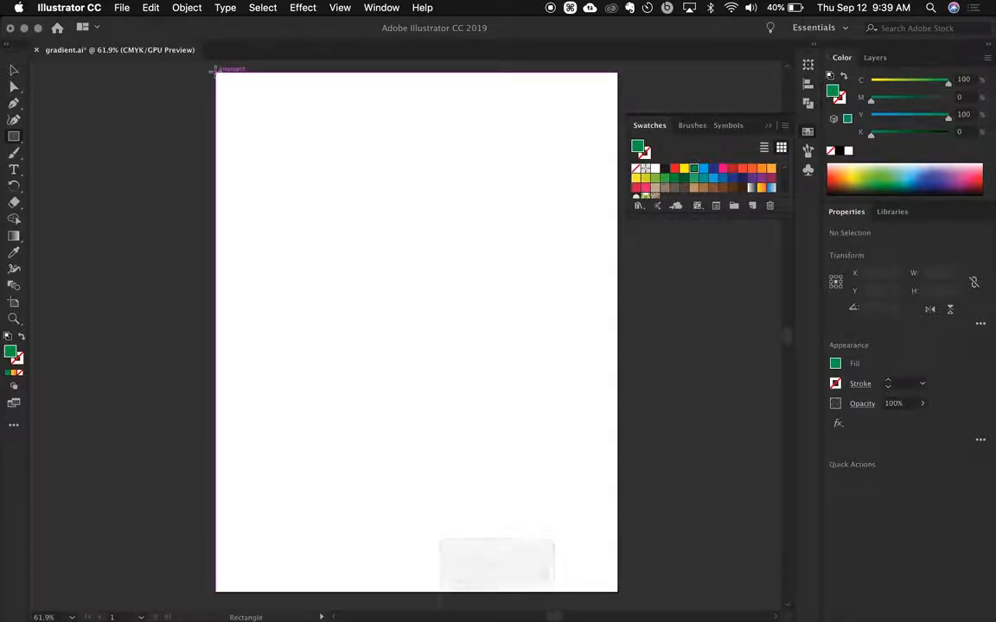
{"action": "left_click_drag", "start_coordinate": [217, 72], "coordinate": [616, 592]}
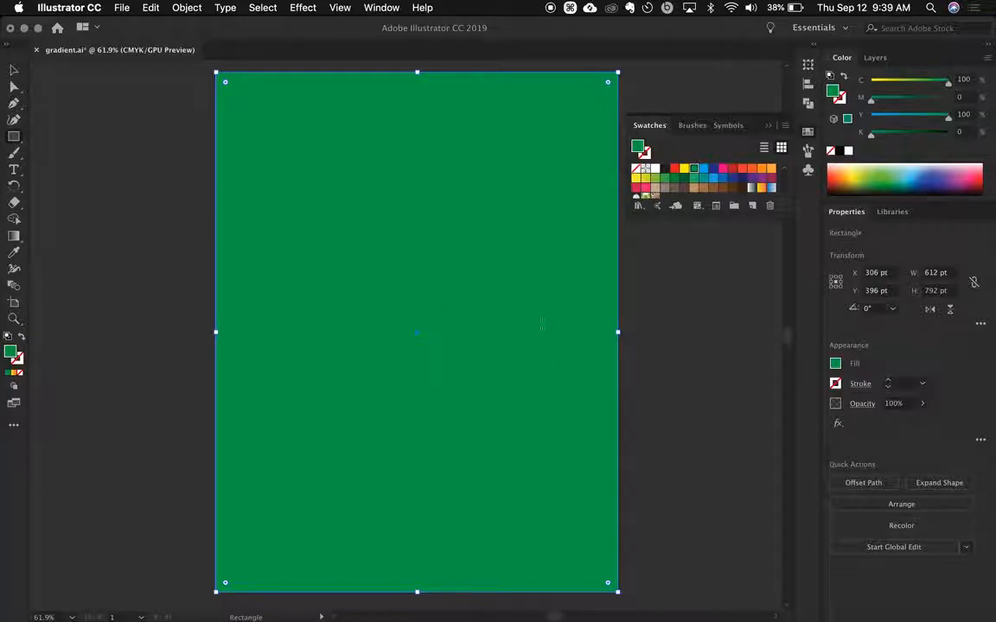
{"action": "key", "text": "super+u"}
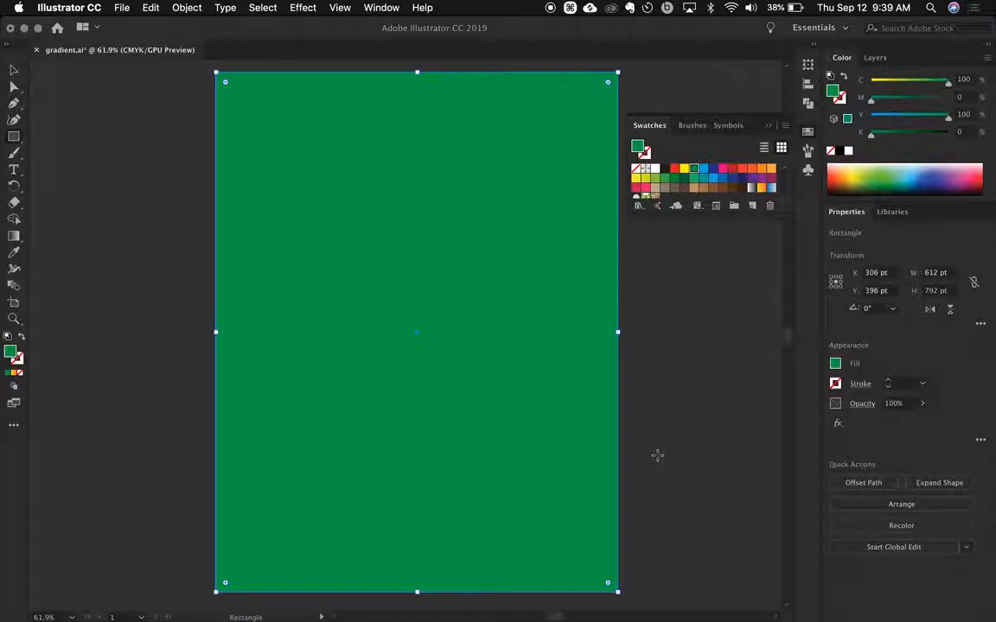
- Fill the rectangle with the yellow-to-red gradient swatch, keeping the fill rather than the stroke active
{"action": "left_click", "coordinate": [644, 154]}
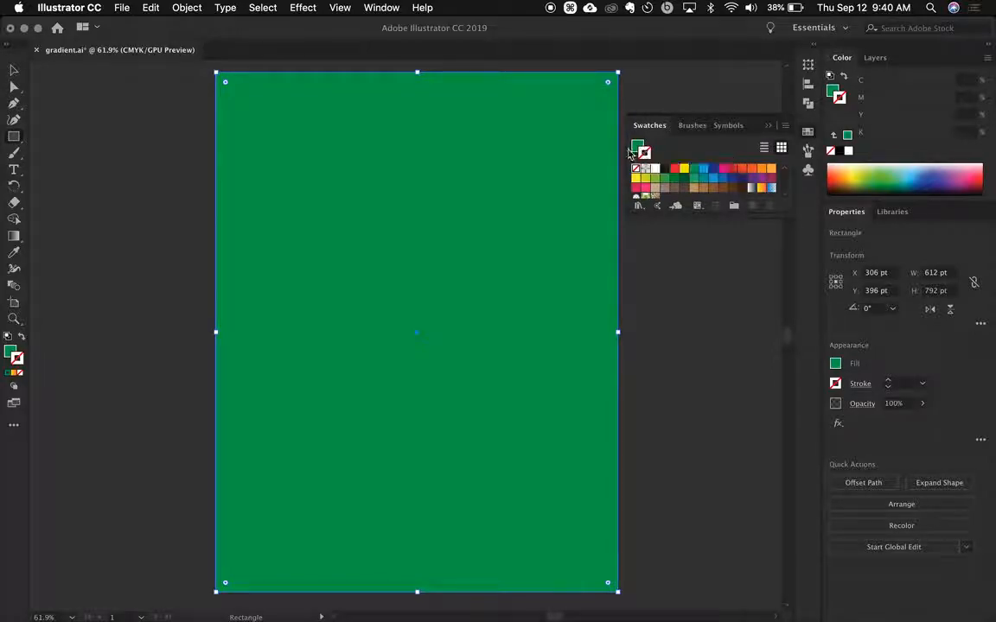
{"action": "left_click", "coordinate": [639, 150]}
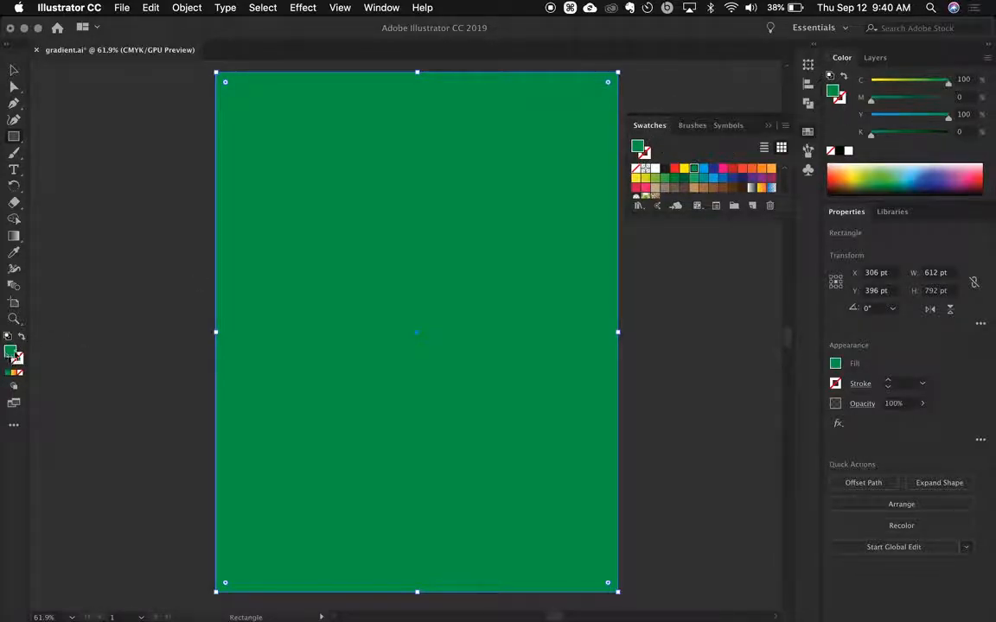
{"action": "left_click", "coordinate": [761, 189]}
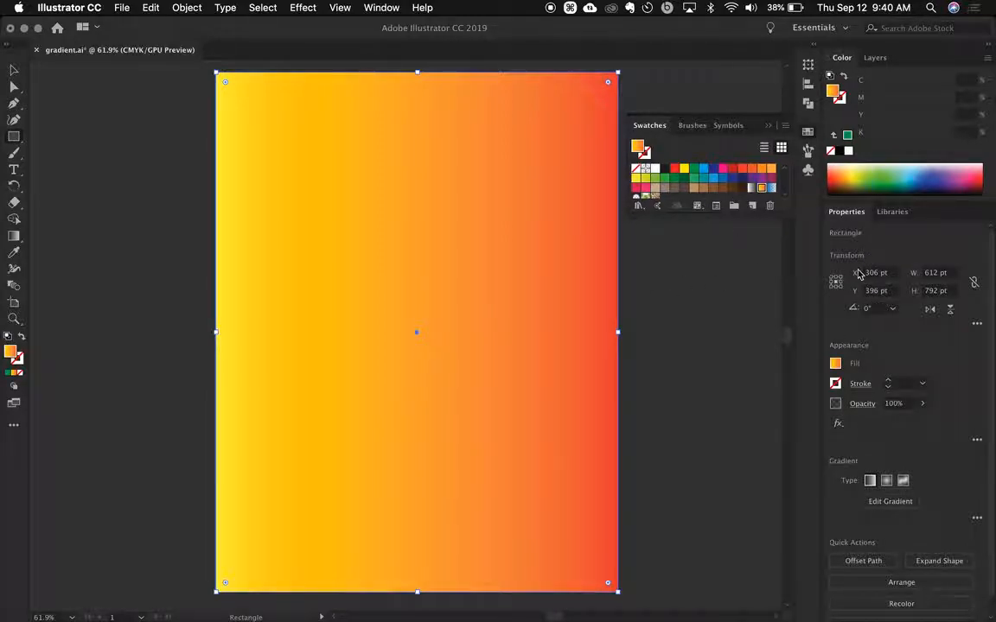
- Show the Gradient panel and dock it with the collapsed panels beside the canvas
{"action": "left_click", "coordinate": [389, 6]}
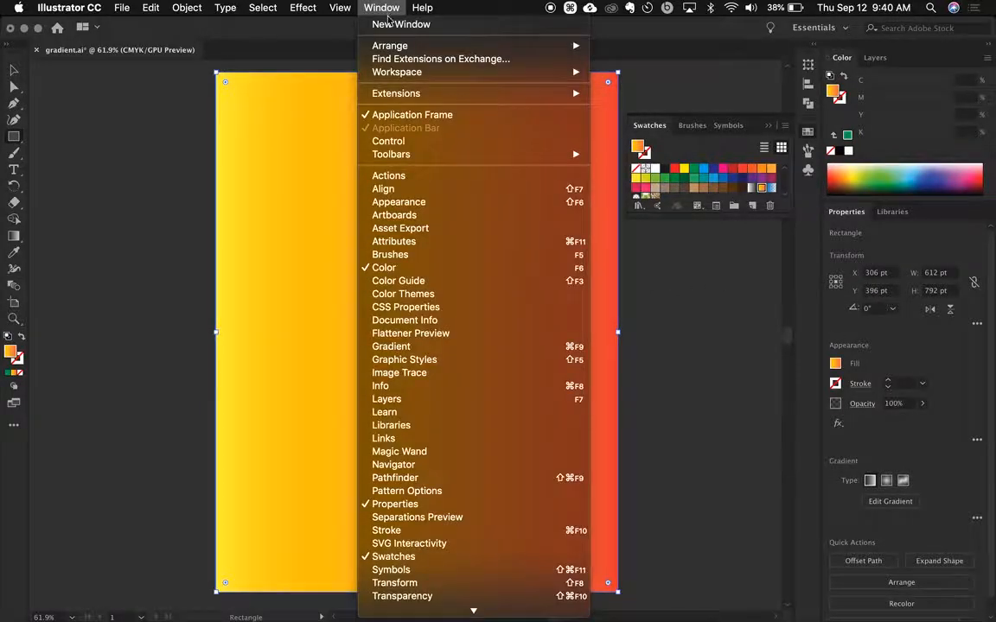
{"action": "left_click", "coordinate": [412, 345]}
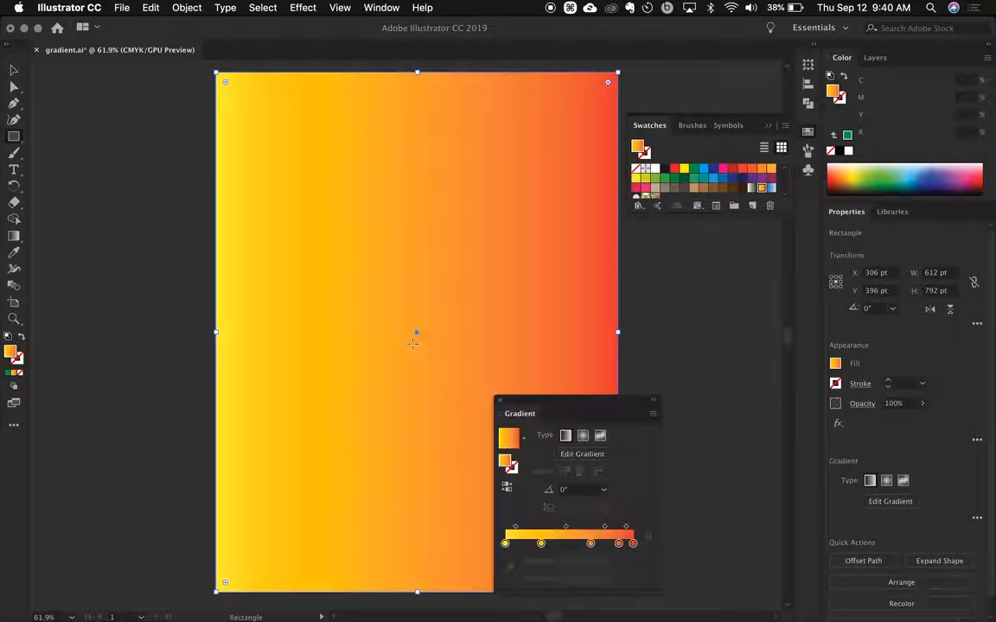
{"action": "left_click_drag", "start_coordinate": [519, 413], "coordinate": [808, 204]}
{"action": "left_click", "coordinate": [808, 202]}
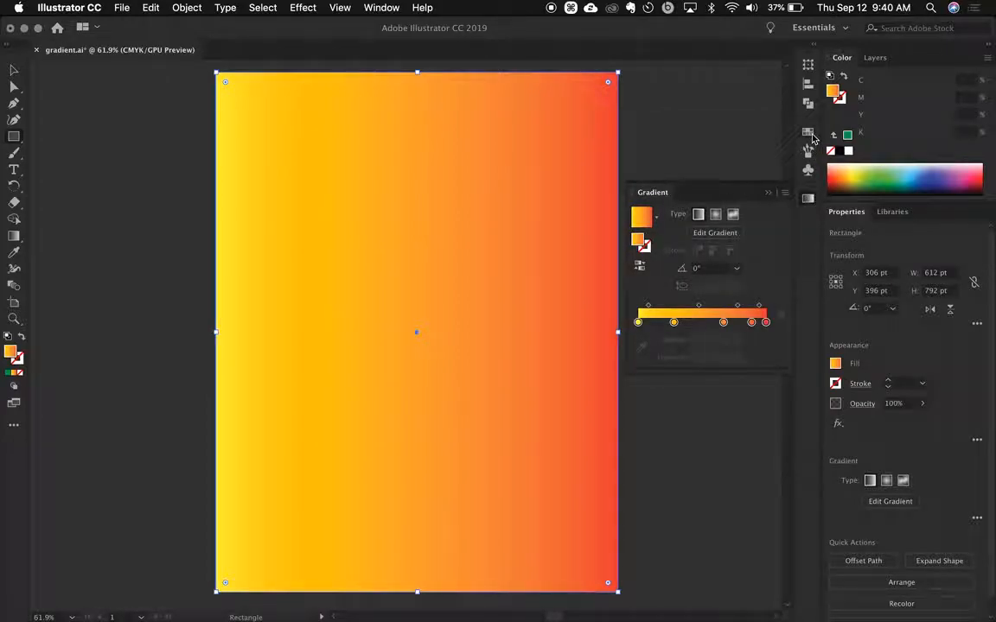
- Change the rectangle's fill to solid blue and reactivate the yellow-to-red gradient on it
{"action": "left_click", "coordinate": [809, 132]}
{"action": "left_click", "coordinate": [705, 172]}
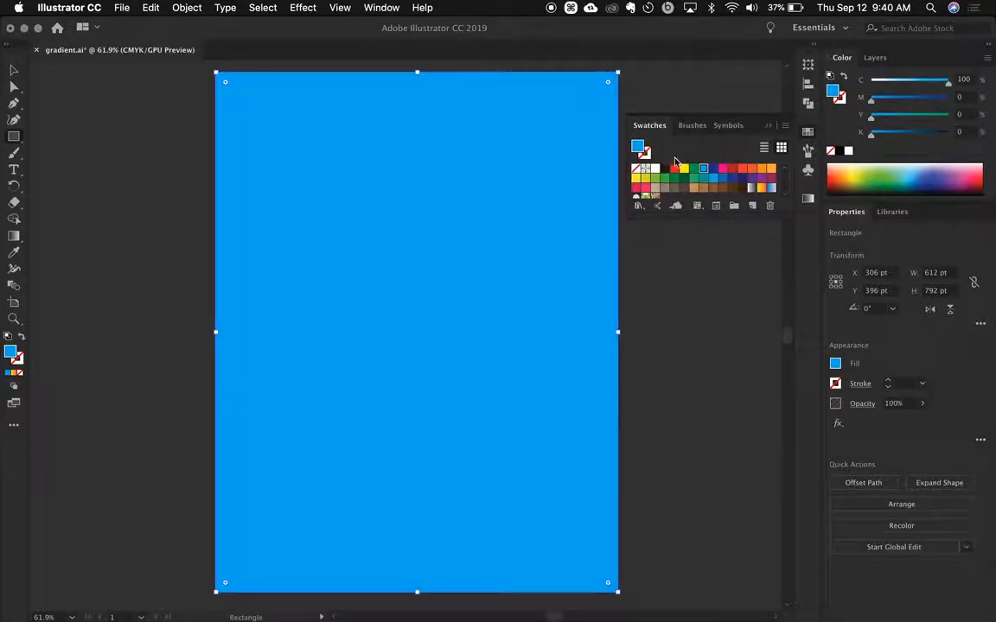
{"action": "left_click", "coordinate": [809, 201]}
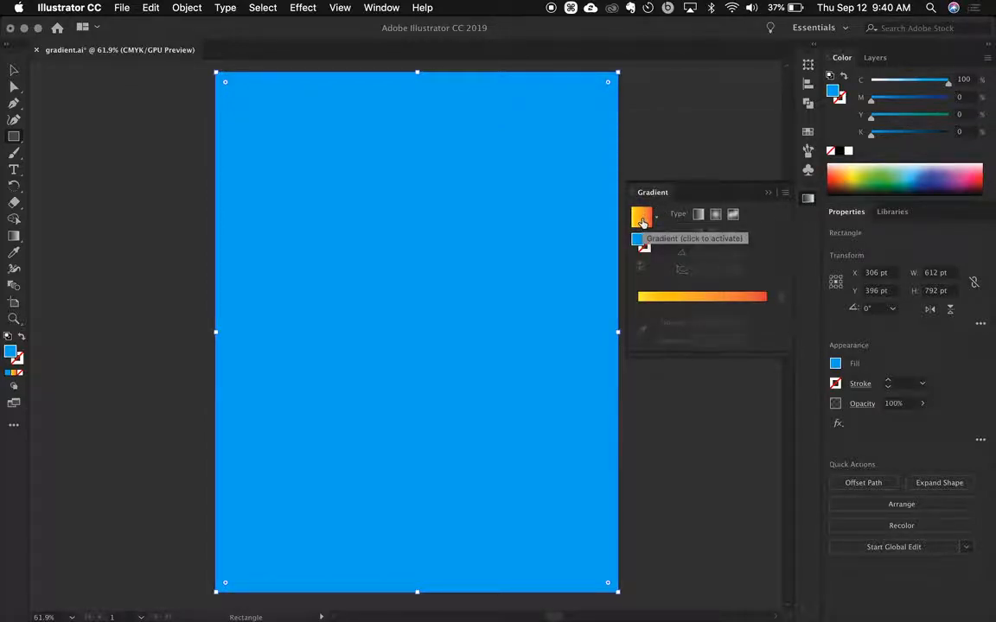
{"action": "left_click", "coordinate": [642, 223]}
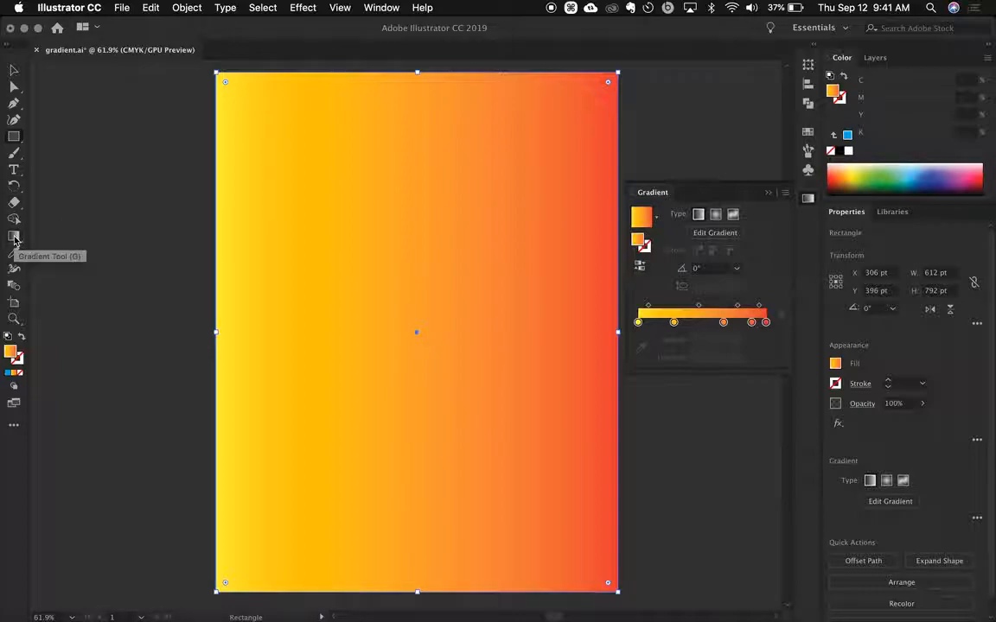
- Run the rectangle's gradient vertically from top to bottom at -90° with the Gradient tool and remove its second, amber color stop
{"action": "key", "text": "g"}
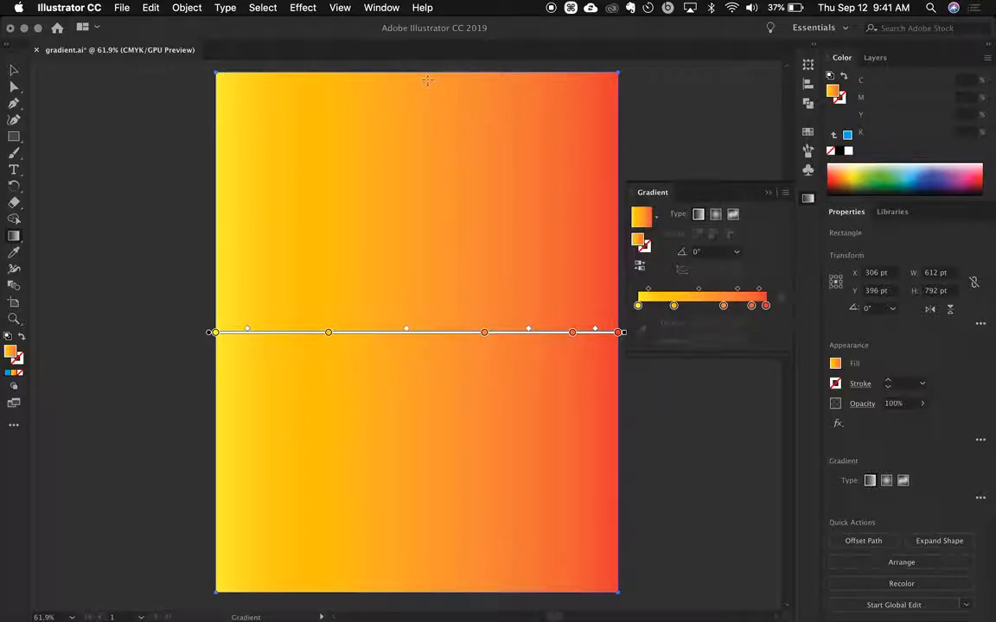
{"action": "mouse_move", "coordinate": [425, 77]}
{"action": "left_mouse_down"}
{"action": "mouse_move", "coordinate": [425, 413]}
{"action": "mouse_move", "coordinate": [411, 453]}
{"action": "mouse_move", "coordinate": [318, 472]}
{"action": "mouse_move", "coordinate": [345, 574]}
{"action": "mouse_move", "coordinate": [491, 549]}
{"action": "mouse_move", "coordinate": [574, 597]}
{"action": "mouse_move", "coordinate": [585, 541]}
{"action": "mouse_move", "coordinate": [324, 536]}
{"action": "mouse_move", "coordinate": [264, 564]}
{"action": "mouse_move", "coordinate": [221, 563]}
{"action": "mouse_move", "coordinate": [196, 400]}
{"action": "mouse_move", "coordinate": [105, 257]}
{"action": "mouse_move", "coordinate": [304, 538]}
{"action": "mouse_move", "coordinate": [467, 586]}
{"action": "mouse_move", "coordinate": [576, 595]}
{"action": "mouse_move", "coordinate": [409, 536]}
{"action": "mouse_move", "coordinate": [424, 523]}
{"action": "mouse_move", "coordinate": [421, 572]}
{"action": "mouse_move", "coordinate": [696, 556]}
{"action": "mouse_move", "coordinate": [528, 489]}
{"action": "mouse_move", "coordinate": [431, 533]}
{"action": "mouse_move", "coordinate": [137, 511]}
{"action": "mouse_move", "coordinate": [388, 540]}
{"action": "mouse_move", "coordinate": [422, 567]}
{"action": "mouse_move", "coordinate": [423, 592]}
{"action": "left_mouse_up"}
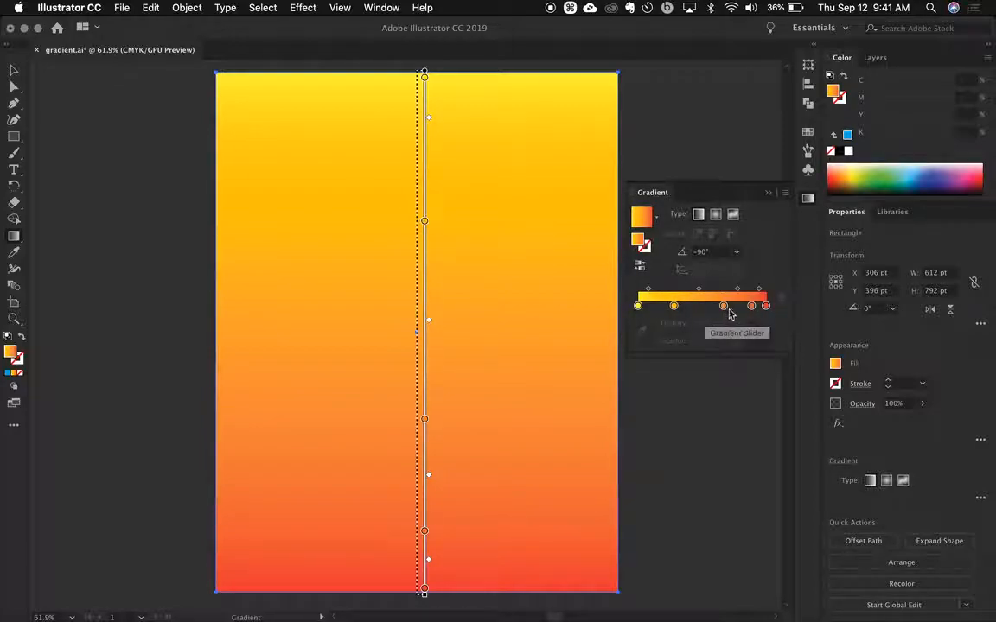
{"action": "left_click", "coordinate": [674, 306]}
{"action": "left_click_drag", "start_coordinate": [674, 306], "coordinate": [689, 460]}
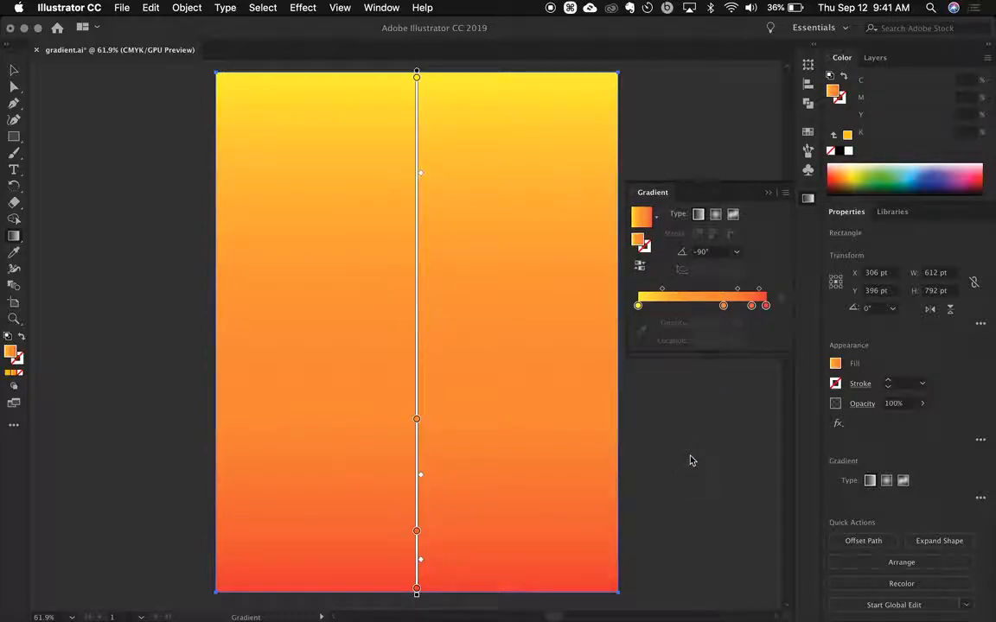
- Respace the gradient: orange stop at about 42%, red-orange stop closer to it, and the yellow-orange midpoint at about 53%
{"action": "left_click_drag", "start_coordinate": [722, 306], "coordinate": [690, 307]}
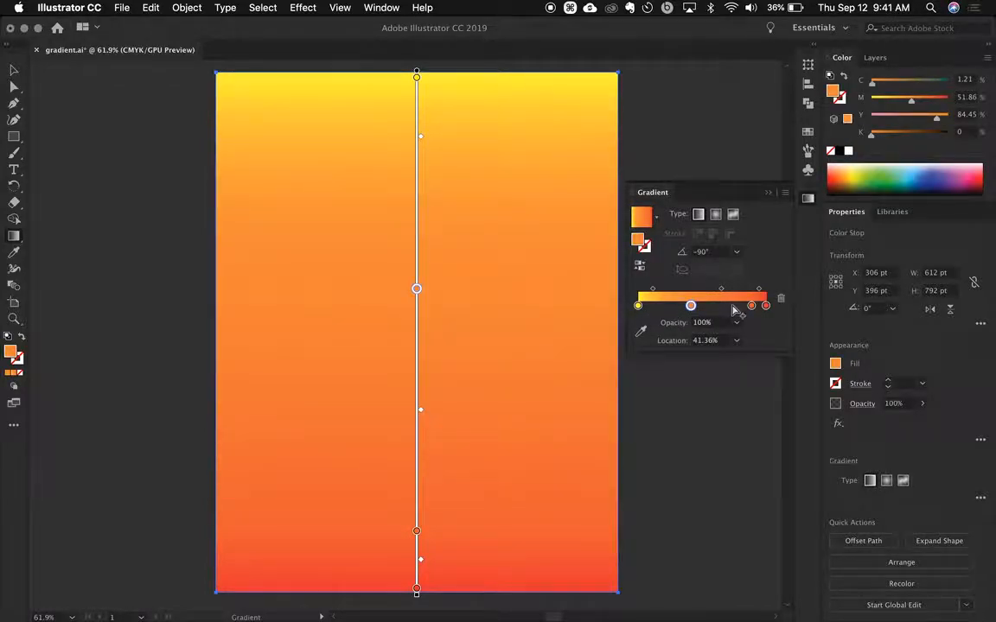
{"action": "left_click_drag", "start_coordinate": [751, 308], "coordinate": [731, 311]}
{"action": "left_click", "coordinate": [691, 306]}
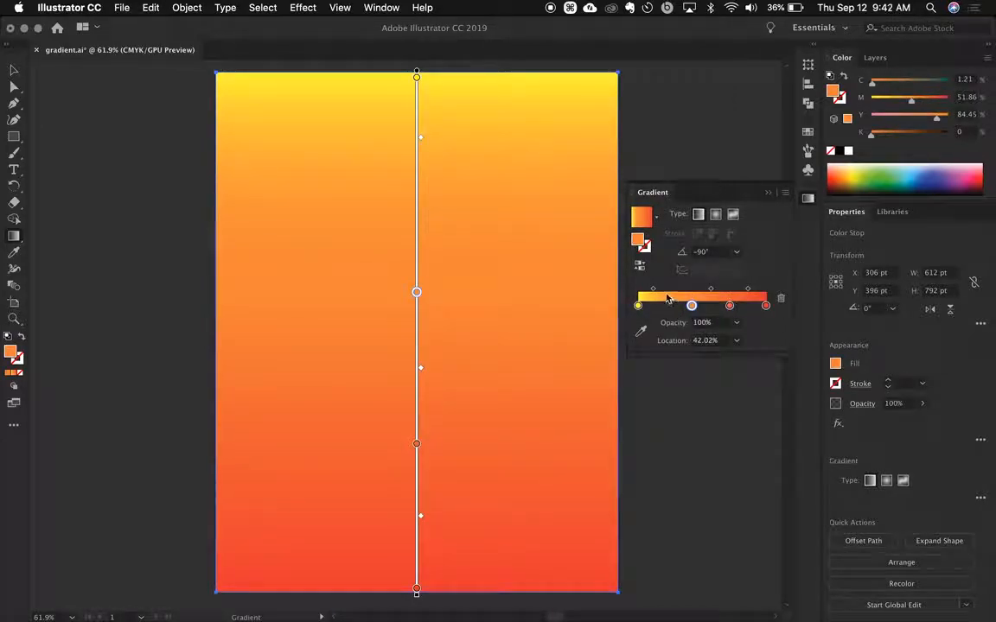
{"action": "left_click_drag", "start_coordinate": [656, 294], "coordinate": [668, 294]}
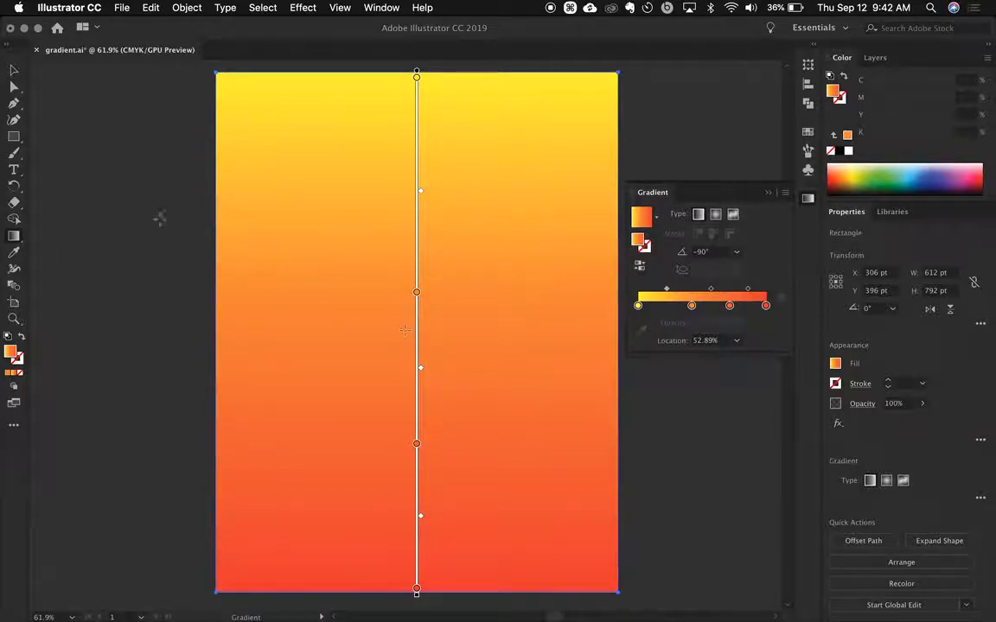
- Draw a circle about 269 pt across with the Ellipse tool and move it to about X 319 pt, Y 430 pt
{"action": "left_click", "coordinate": [14, 137]}
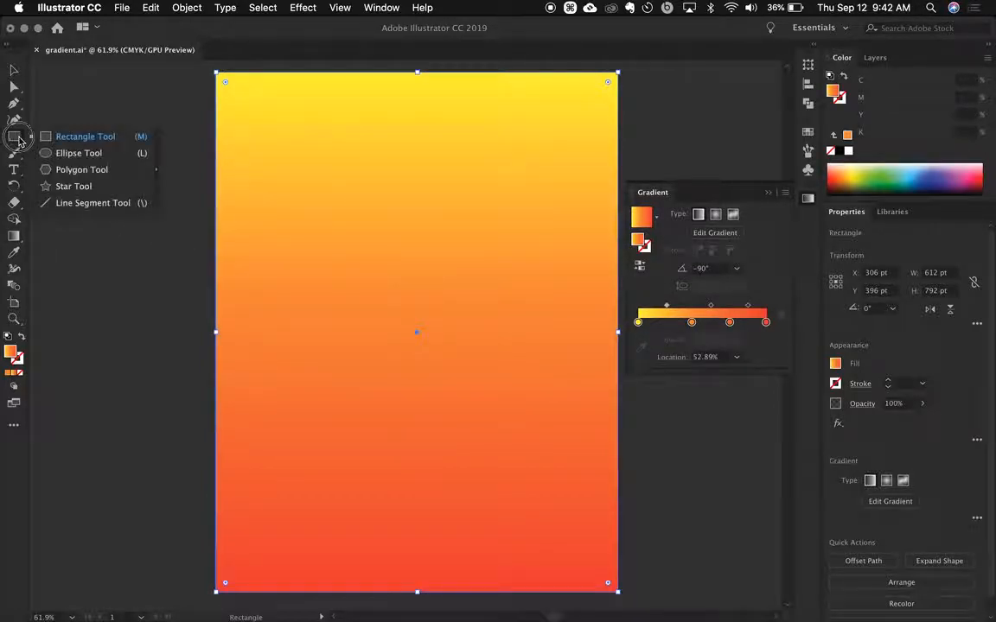
{"action": "left_click", "coordinate": [64, 155]}
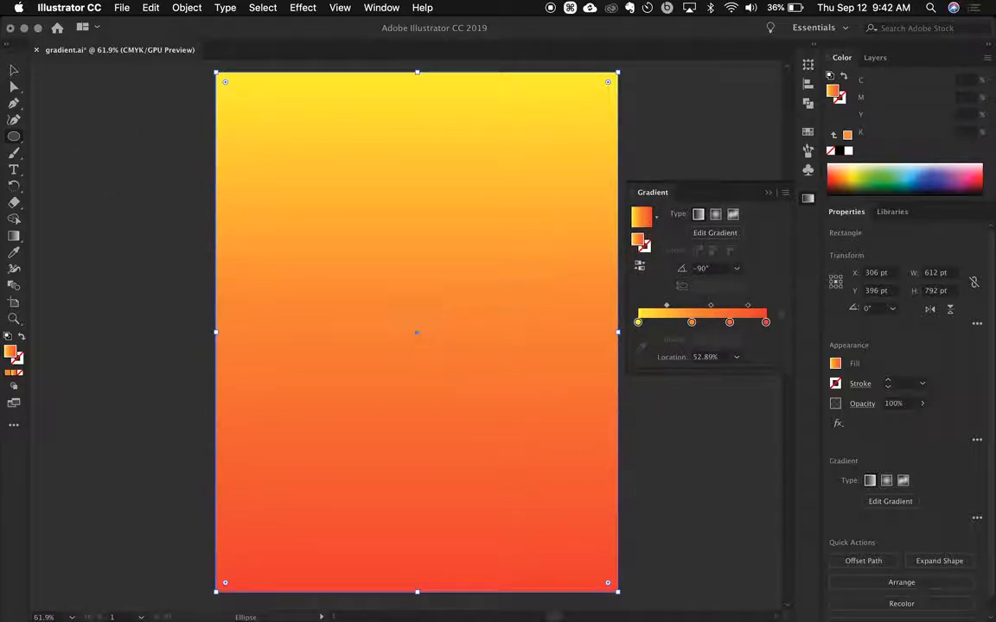
{"action": "left_click_drag", "start_coordinate": [421, 368], "coordinate": [506, 456]}
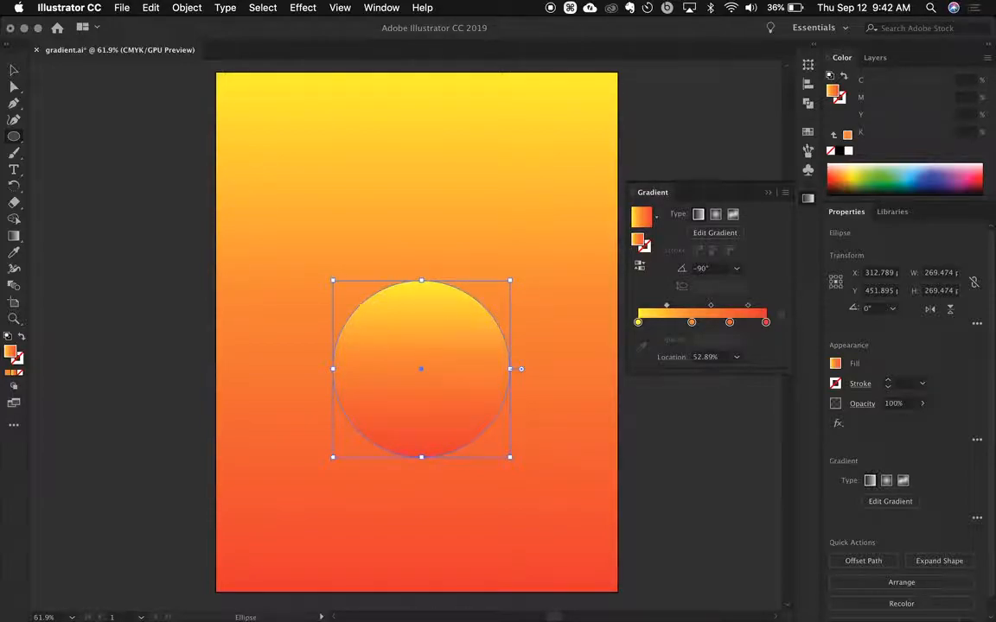
{"action": "key", "text": "v"}
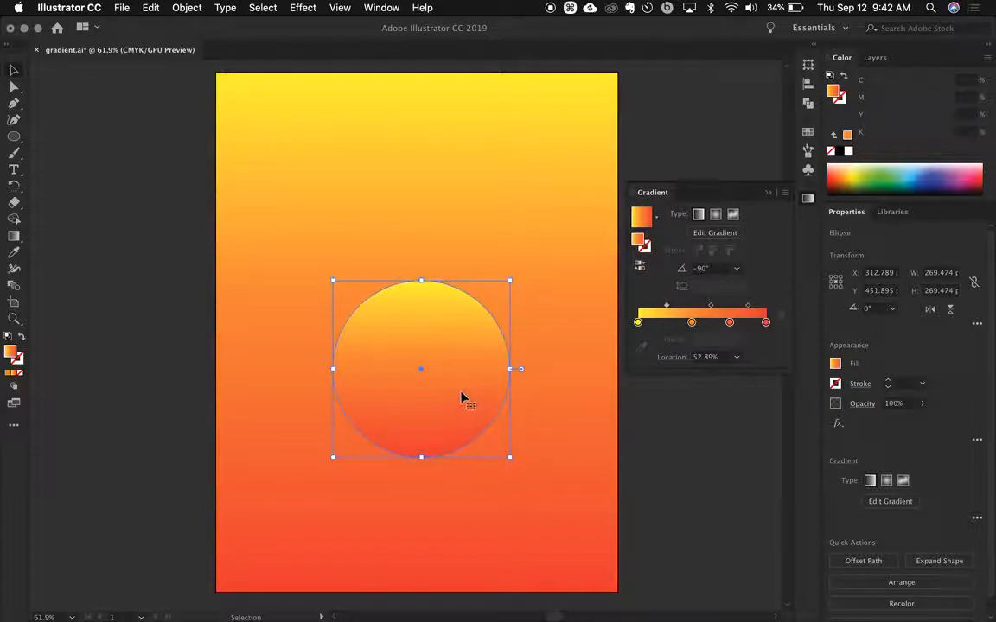
{"action": "left_click_drag", "start_coordinate": [451, 427], "coordinate": [456, 415]}
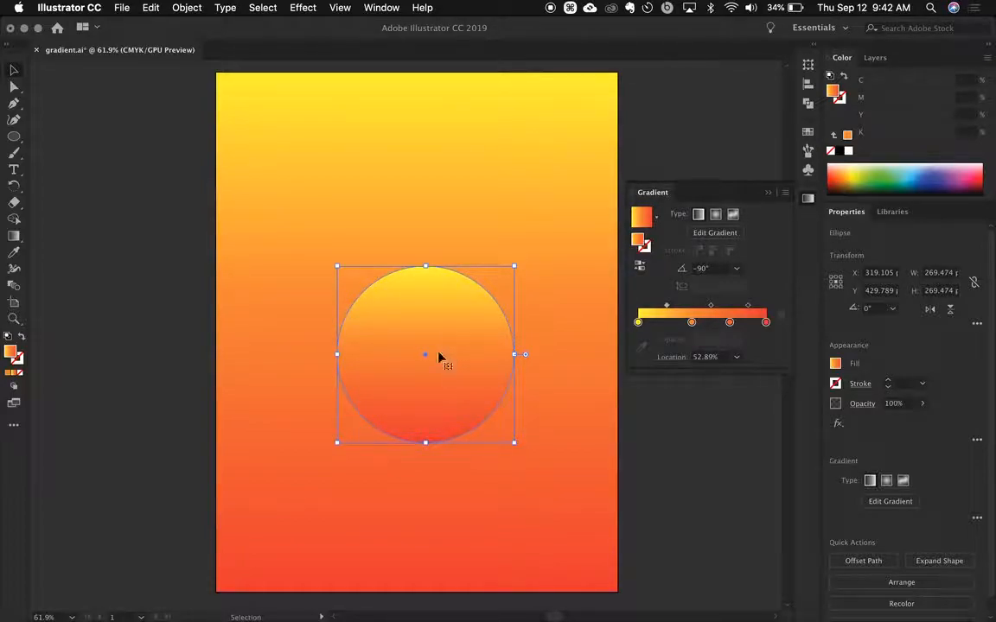
- Make the circle's gradient radial, remove its red-orange stop, and move the orange stop to about 78%
{"action": "left_click", "coordinate": [718, 216]}
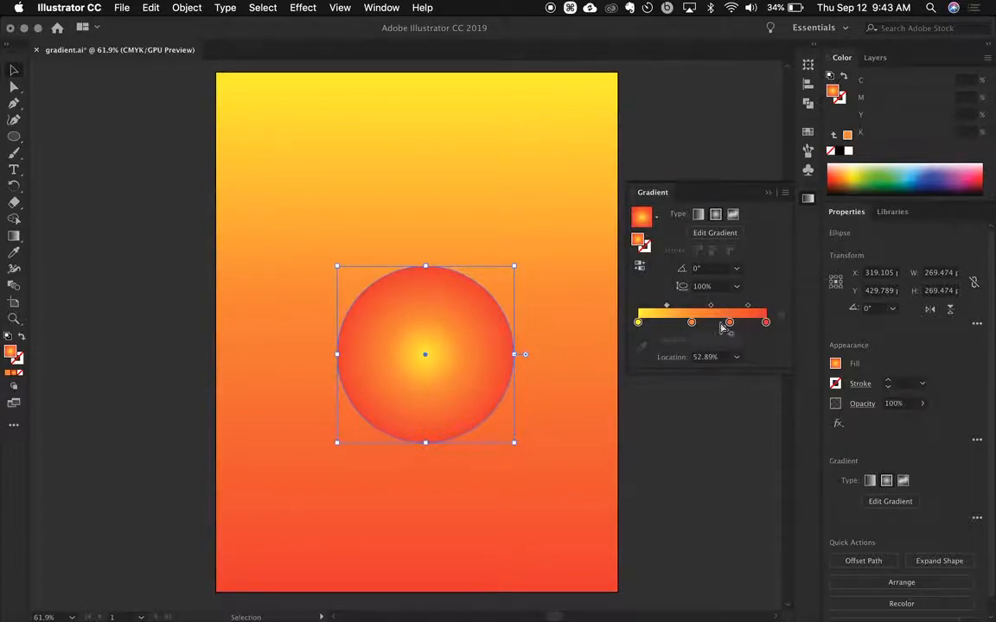
{"action": "left_click_drag", "start_coordinate": [731, 322], "coordinate": [732, 460]}
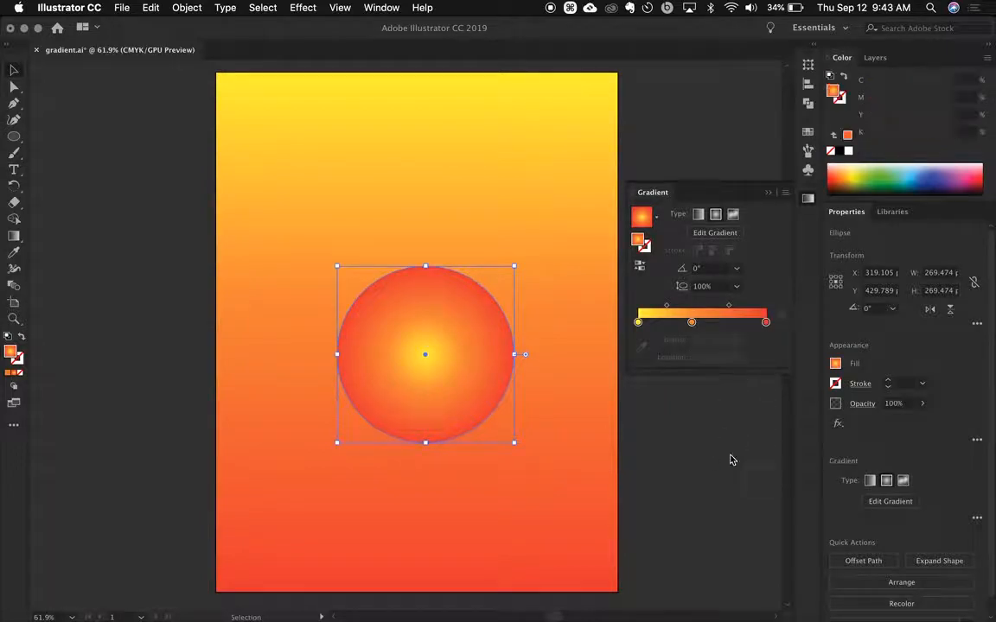
{"action": "left_click_drag", "start_coordinate": [694, 324], "coordinate": [740, 330]}
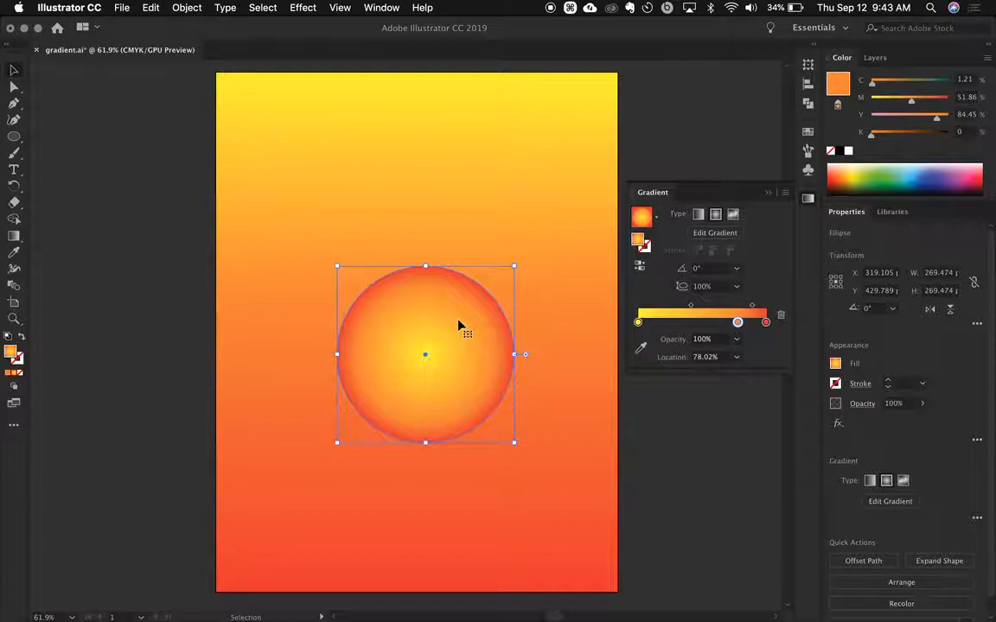
- Recolor the first stop of the background rectangle's gradient to the purple swatch (C 75, M 100, Y 0, K 0)
{"action": "left_click", "coordinate": [554, 250]}
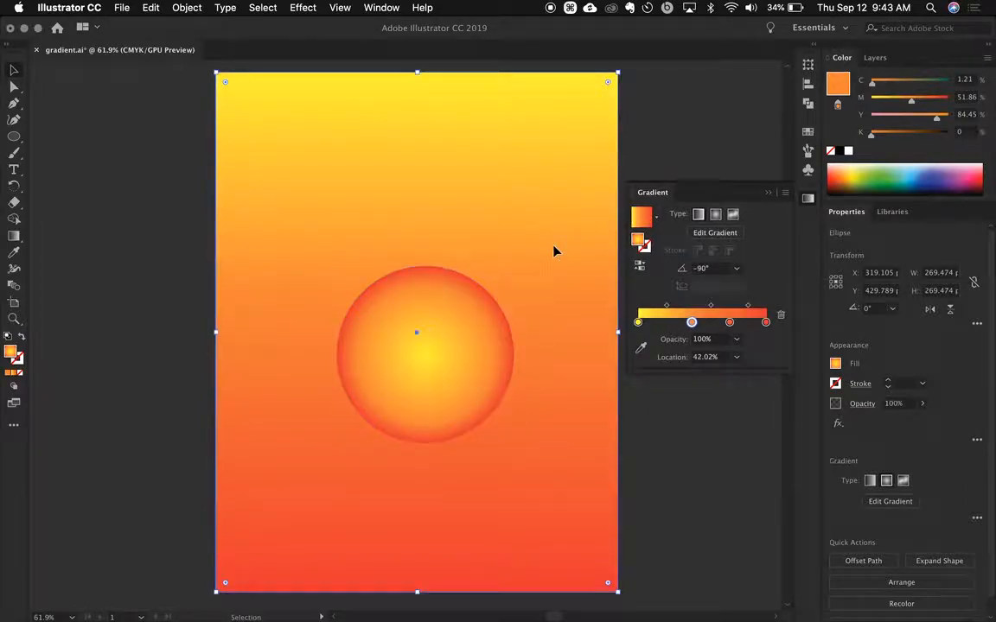
{"action": "left_click", "coordinate": [639, 323]}
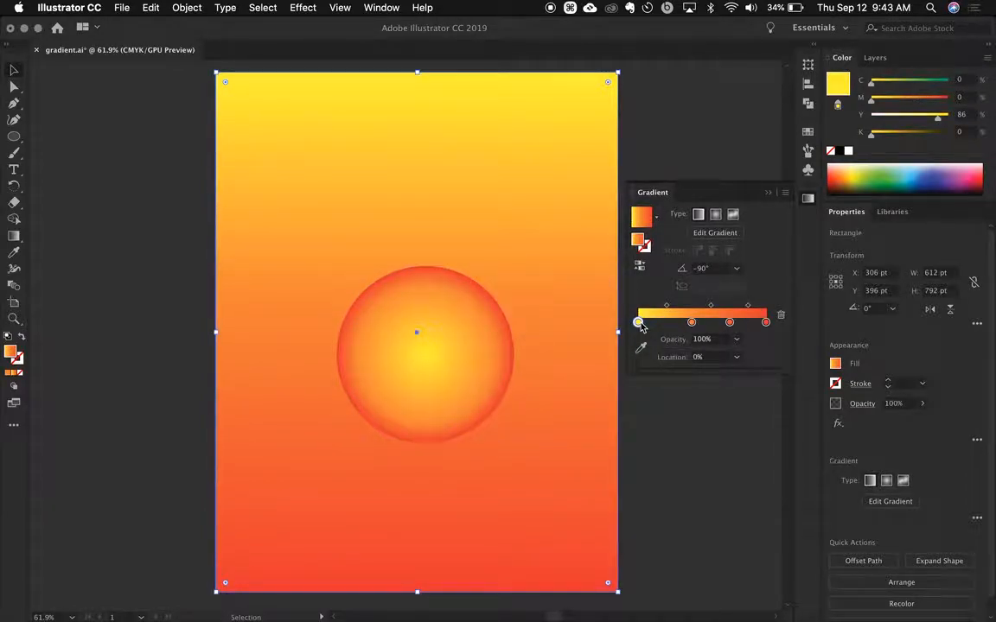
{"action": "double_click", "coordinate": [639, 323]}
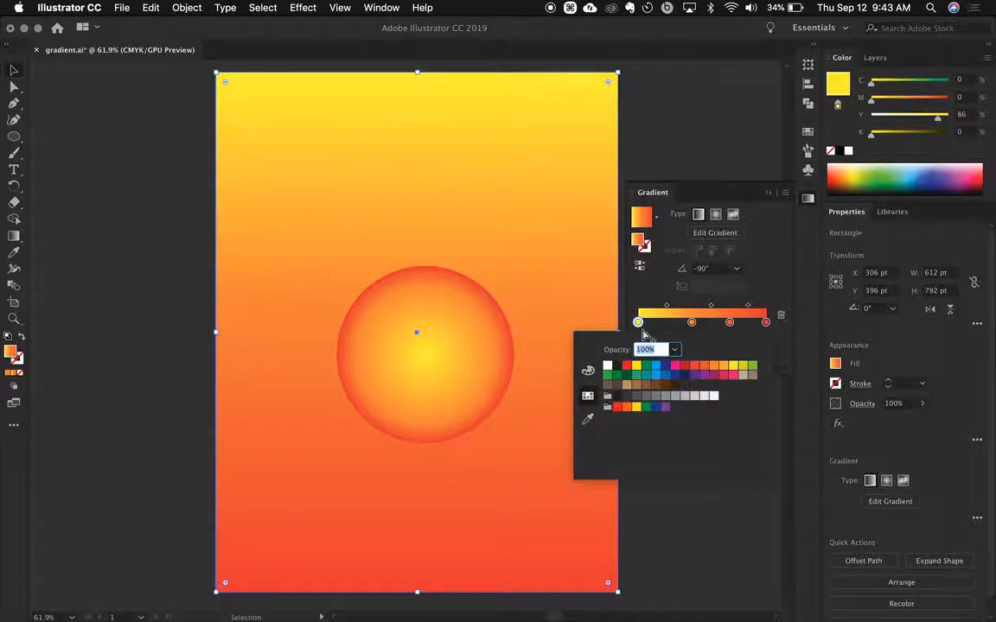
{"action": "left_click", "coordinate": [696, 377]}
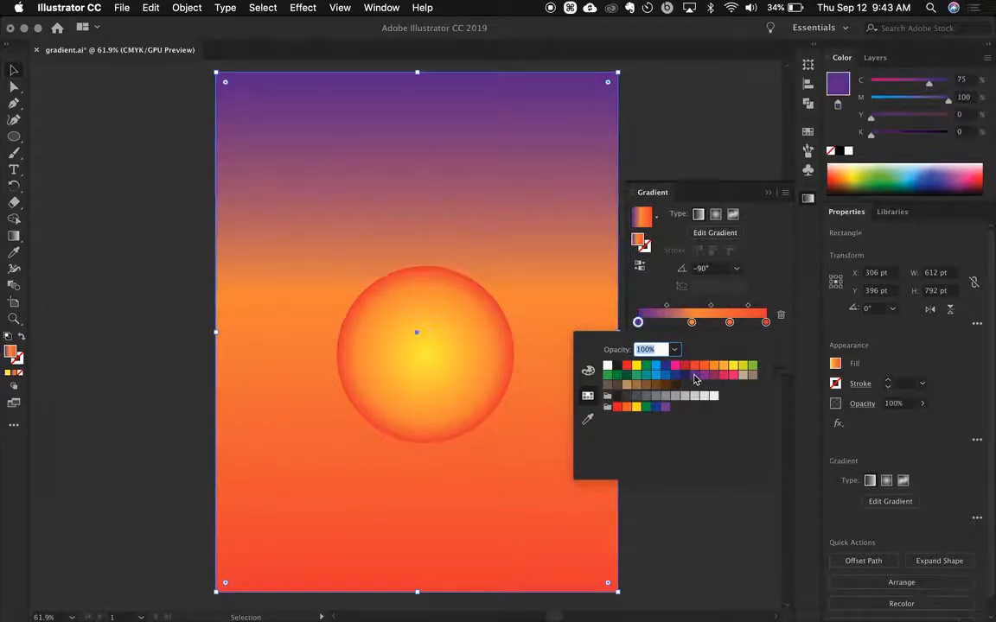
{"action": "left_click", "coordinate": [695, 326]}
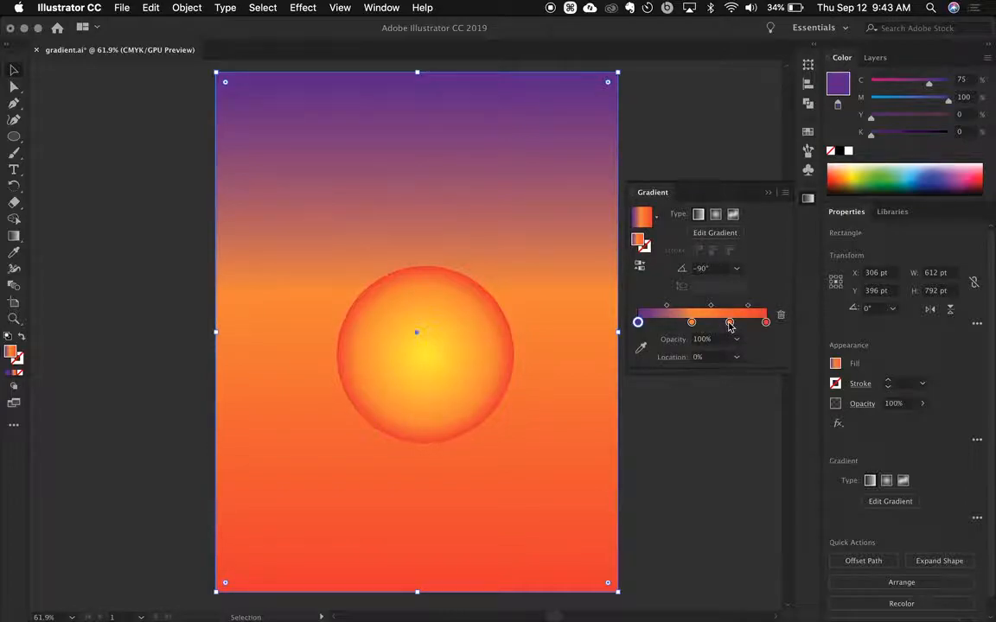
- Remove the background gradient's red-orange stop and recolor its end stop to the light orange swatch (M 35, Y 85)
{"action": "left_click_drag", "start_coordinate": [730, 325], "coordinate": [727, 463]}
{"action": "left_click", "coordinate": [766, 322]}
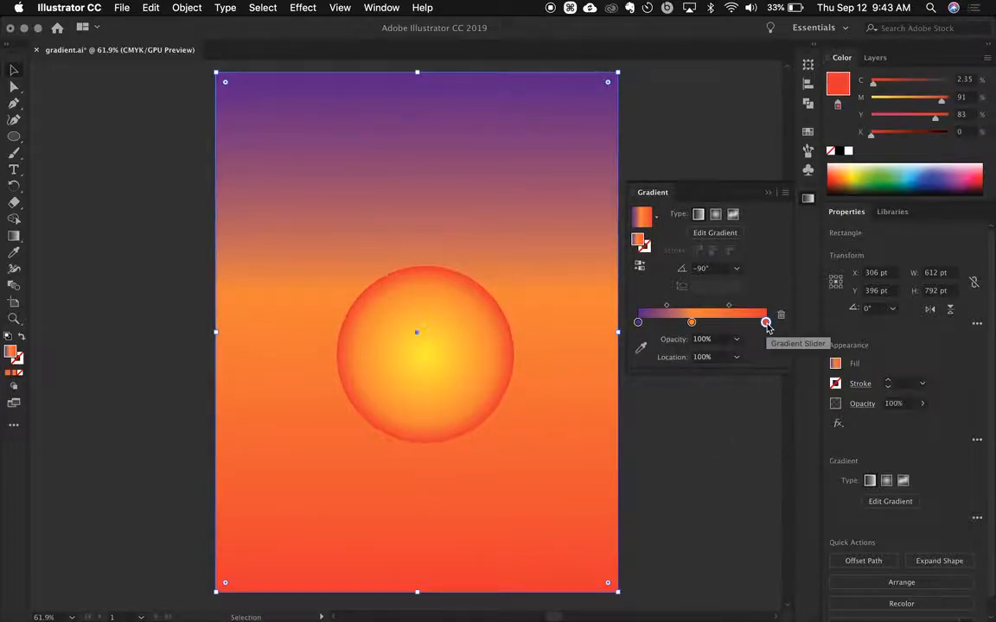
{"action": "double_click", "coordinate": [766, 323]}
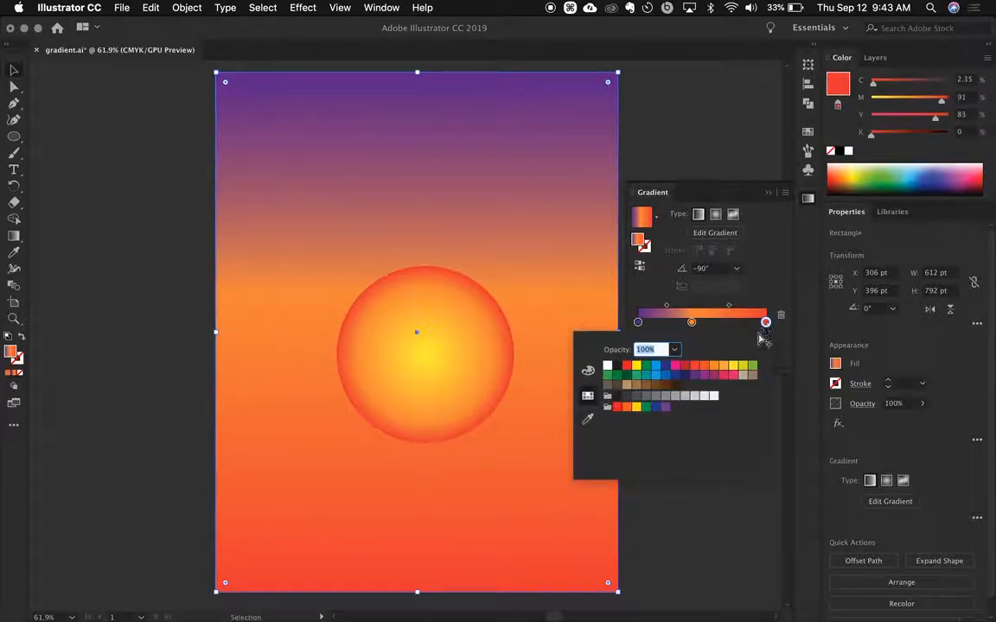
{"action": "left_click", "coordinate": [723, 370]}
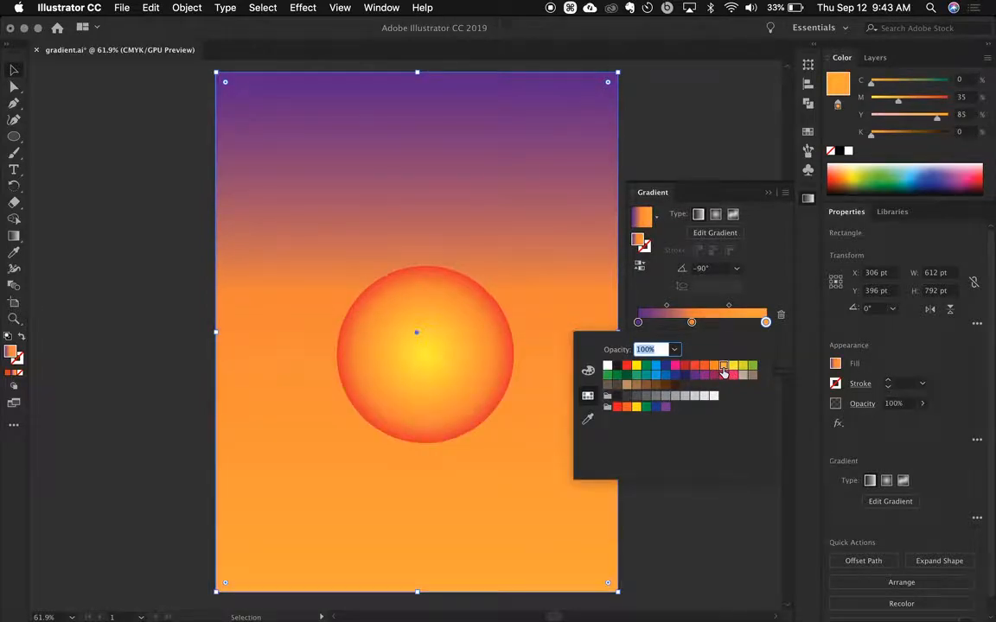
- Expand Layer 1's contents, copy the sun circle and paste the duplicate in front in the same place
{"action": "left_click", "coordinate": [728, 542]}
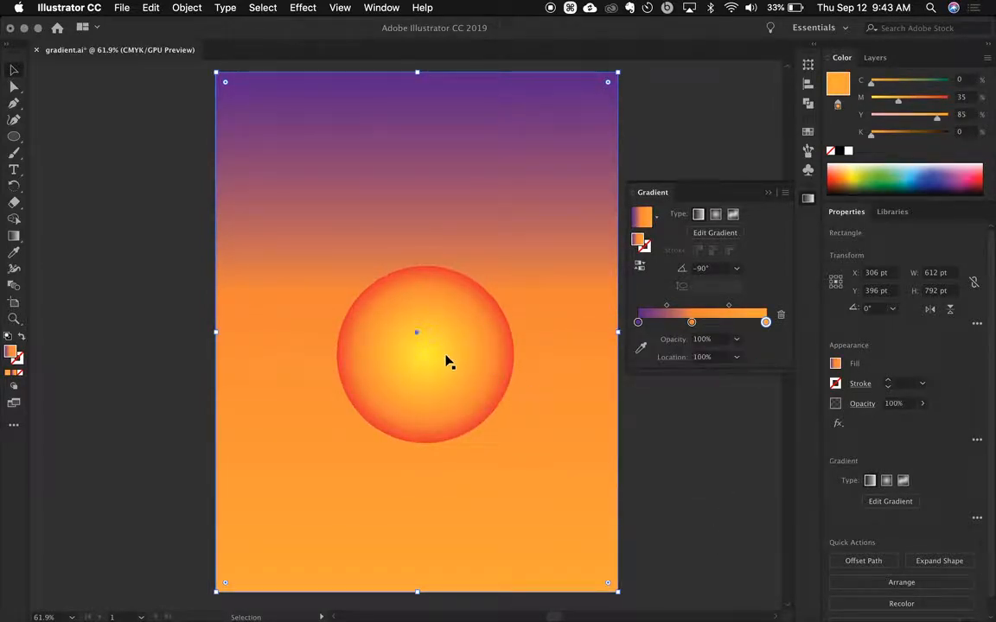
{"action": "left_click", "coordinate": [456, 383]}
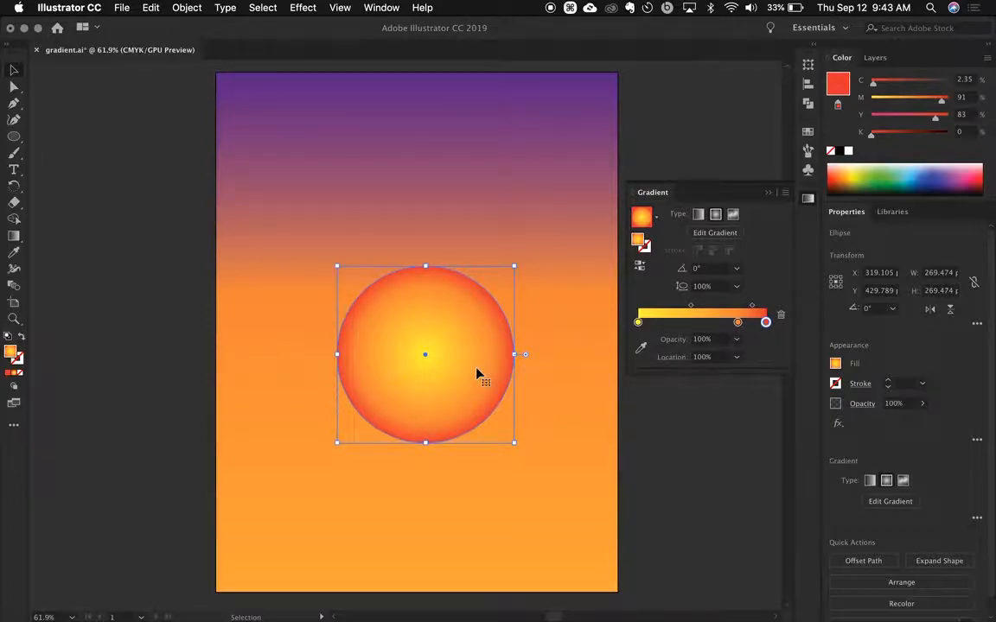
{"action": "left_click", "coordinate": [876, 58]}
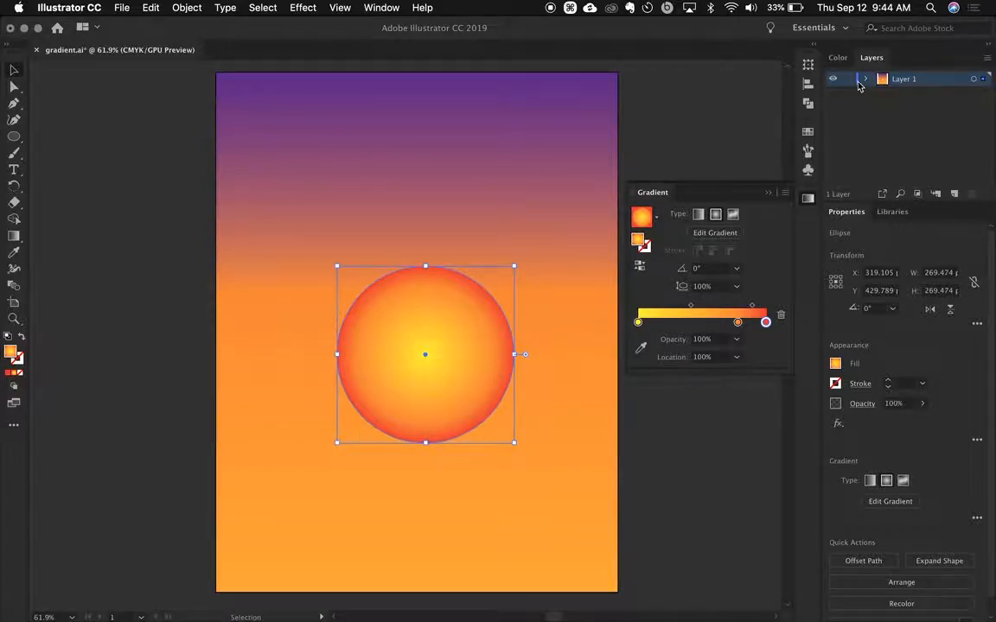
{"action": "left_click", "coordinate": [867, 79]}
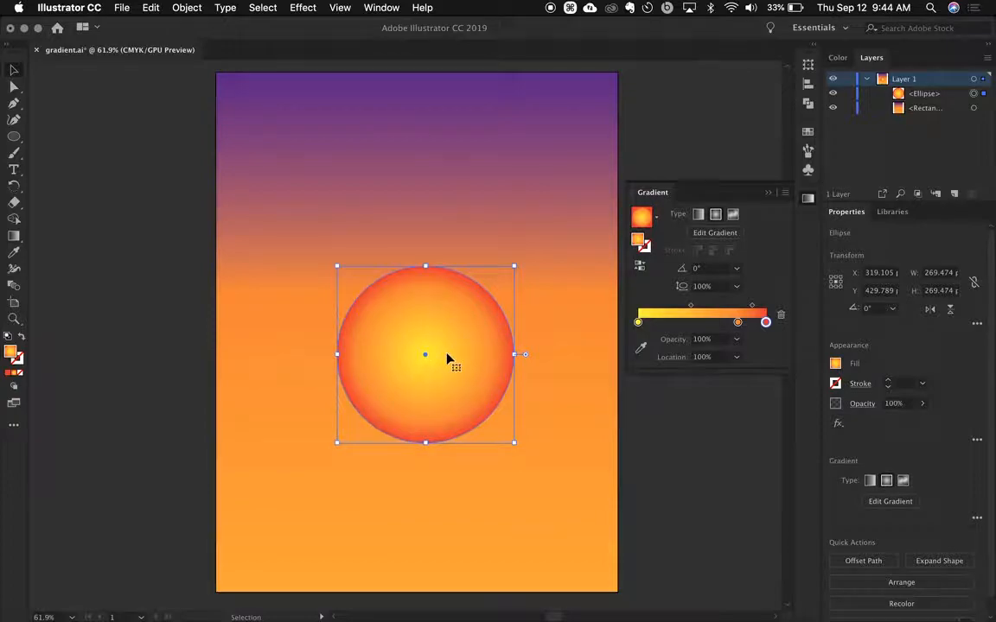
{"action": "key", "text": "super+c"}
{"action": "key", "text": "super+f"}
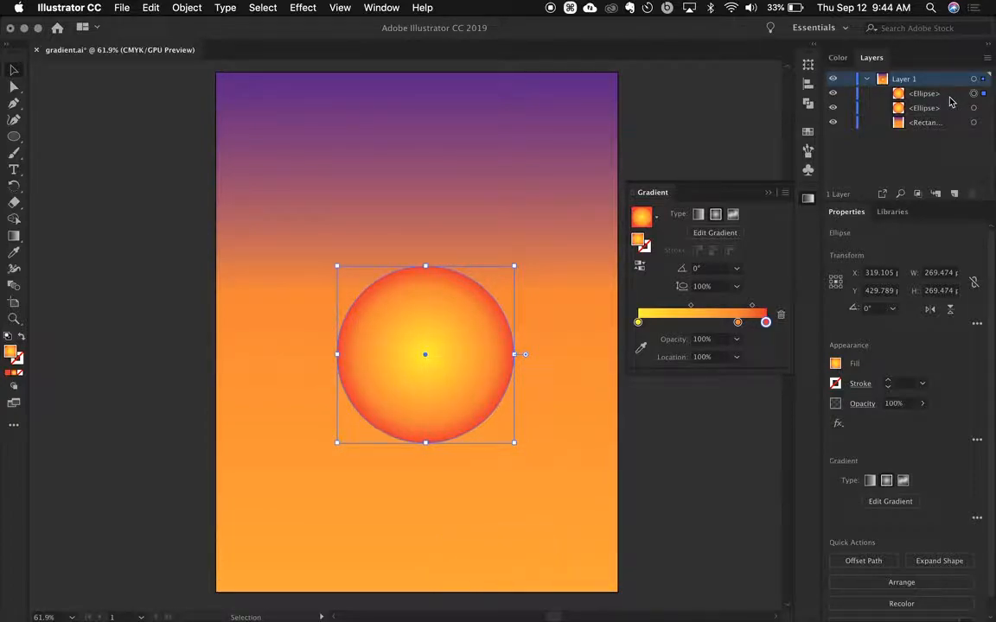
- Send the duplicate circle behind the original and scale it proportionally from its center to about 475 pt across
{"action": "key", "text": "super+bracketleft"}
{"action": "left_click_drag", "start_coordinate": [514, 268], "coordinate": [582, 190]}
{"action": "key", "text": "alt"}
{"action": "key", "text": "shift"}
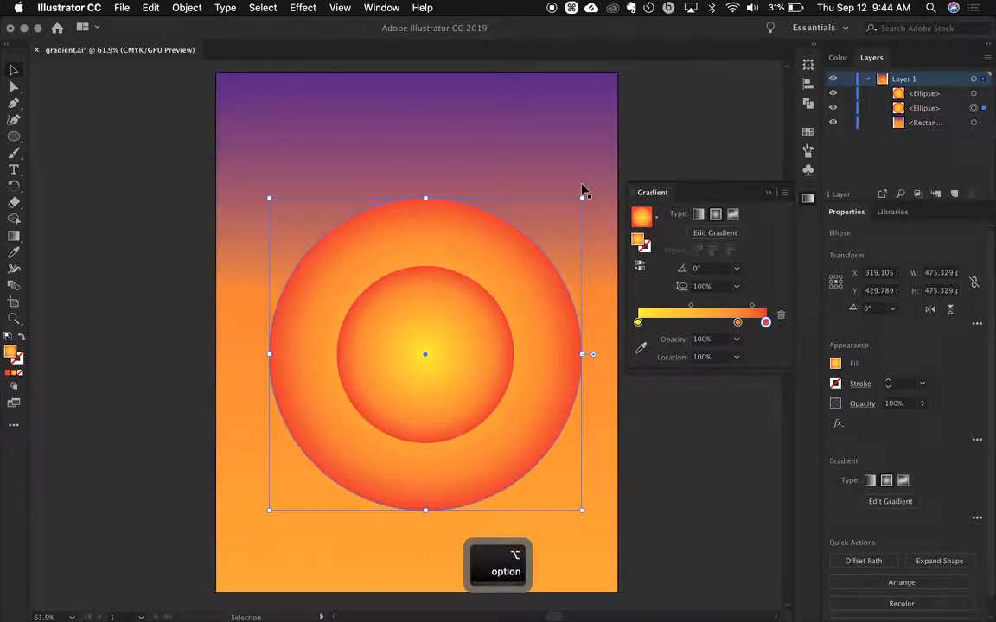
- Bring the enlarged circle in front of the original sun, and send it back behind it
{"action": "left_click", "coordinate": [485, 322]}
{"action": "left_click", "coordinate": [540, 299]}
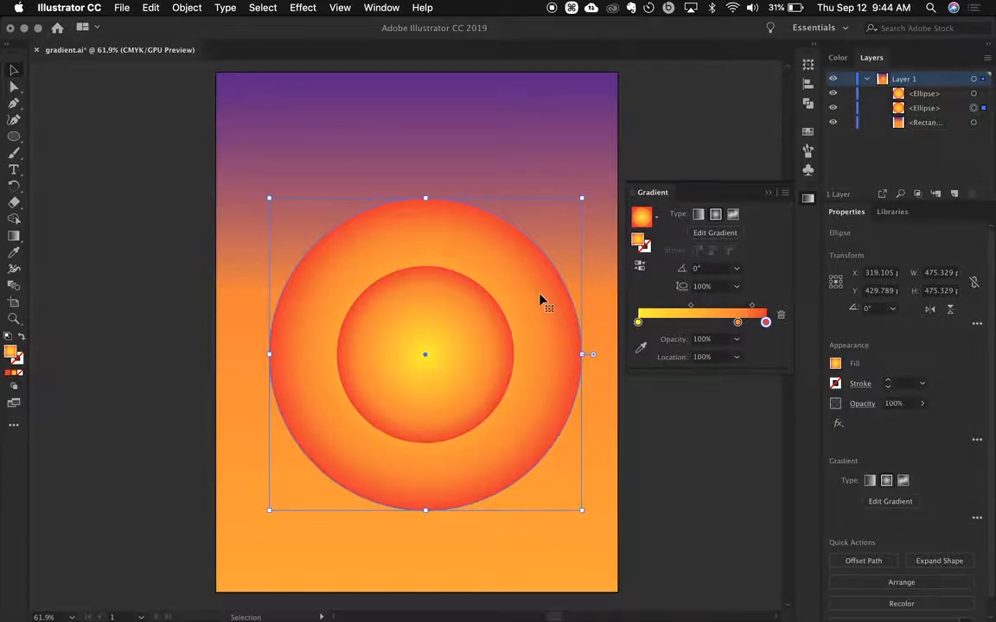
{"action": "key", "text": "super+bracketright"}
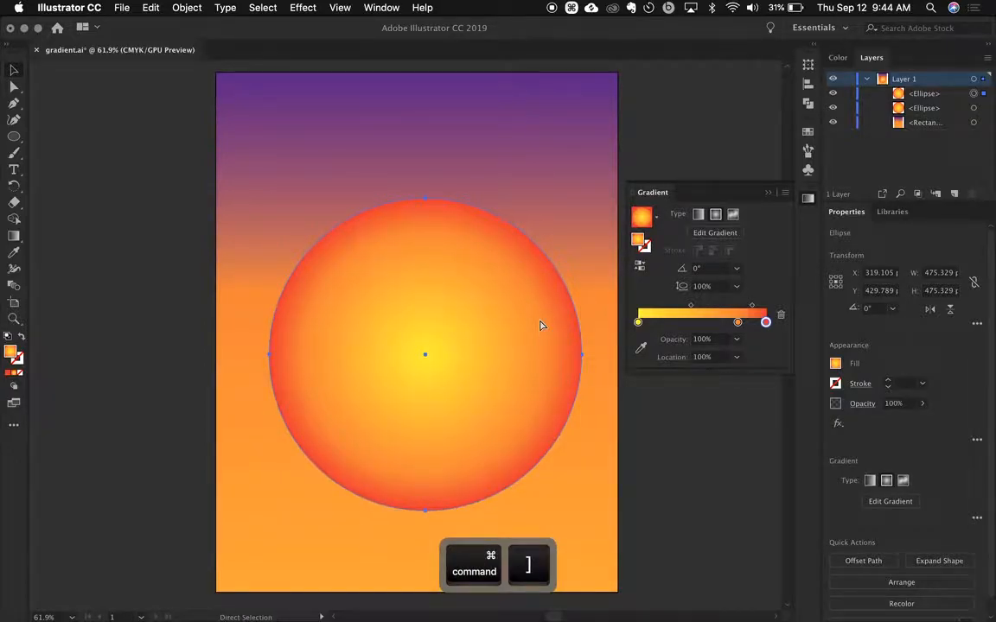
{"action": "key", "text": "super+bracketleft"}
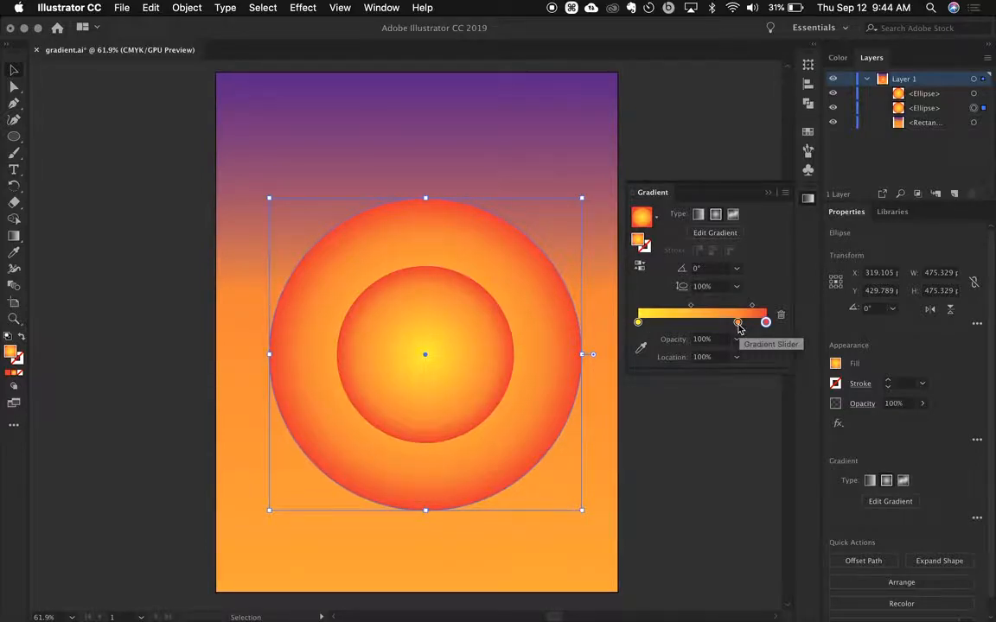
- Remove the enlarged circle's orange gradient stop and recolor its red end stop to the yellow swatch
{"action": "left_click_drag", "start_coordinate": [738, 321], "coordinate": [741, 455]}
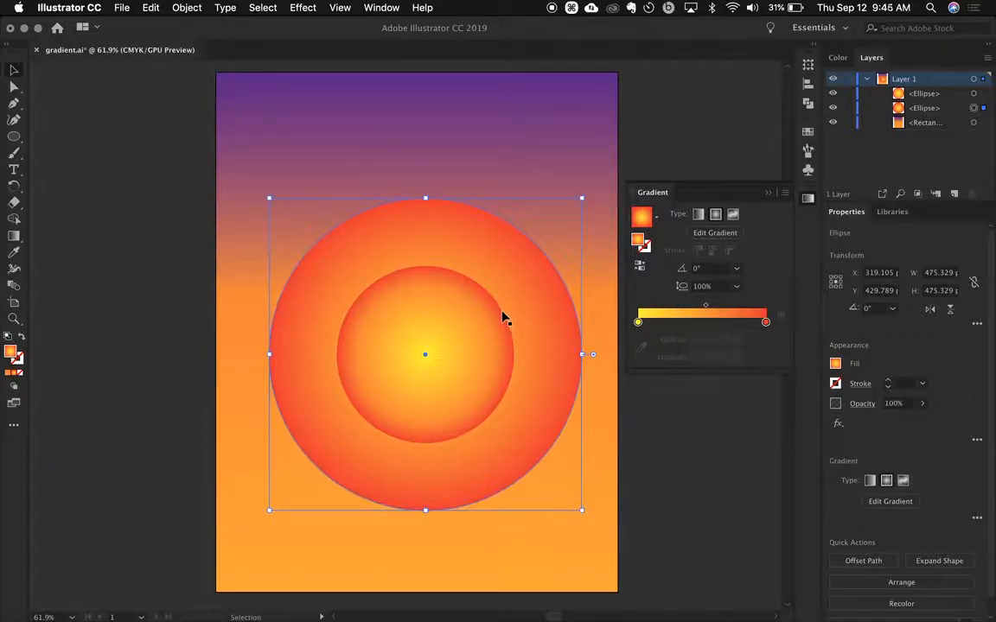
{"action": "left_click", "coordinate": [765, 324]}
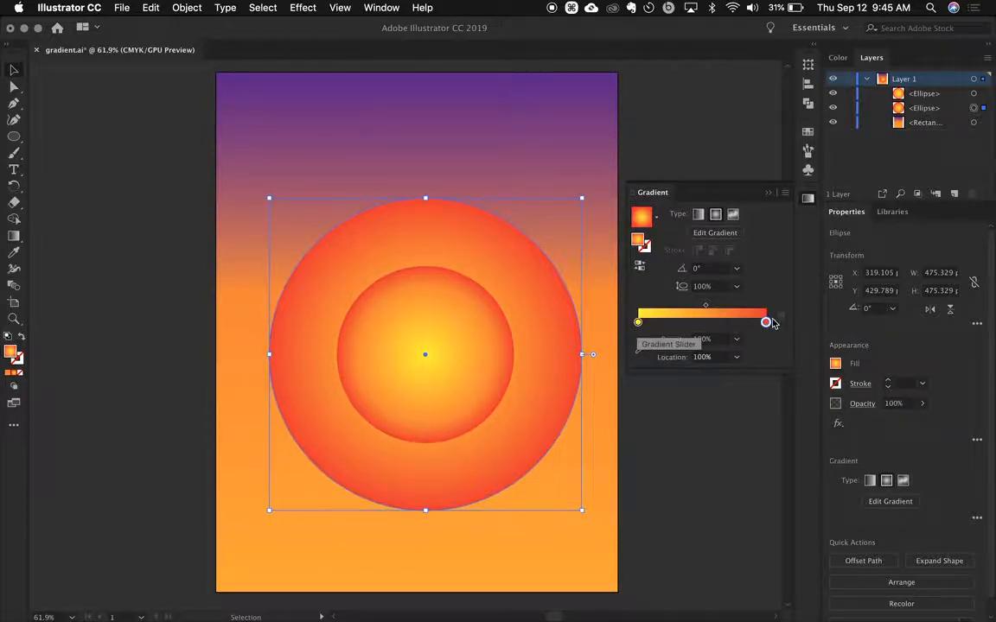
{"action": "double_click", "coordinate": [765, 323]}
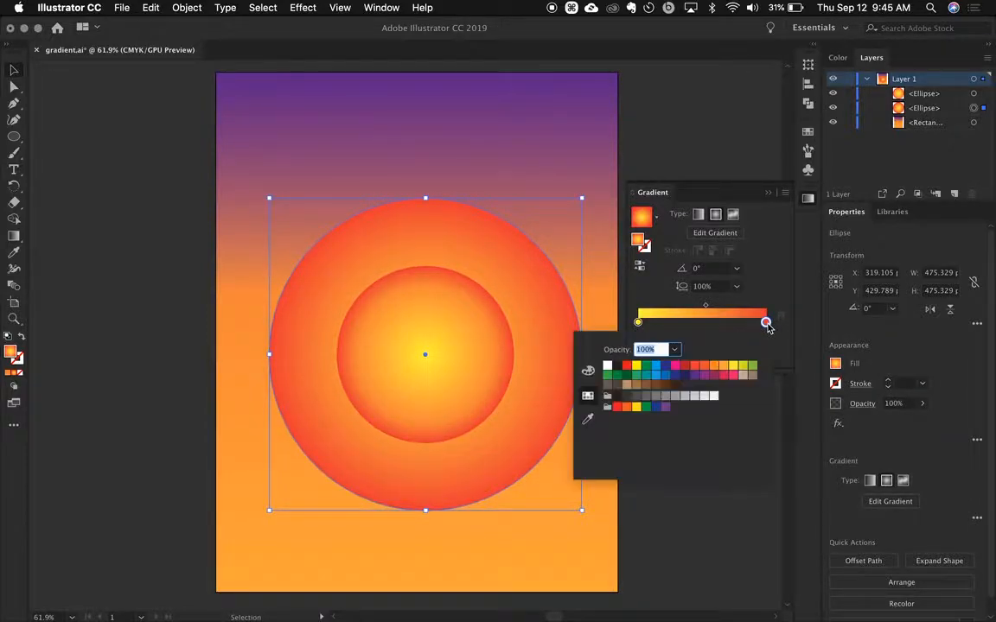
{"action": "left_click", "coordinate": [732, 365]}
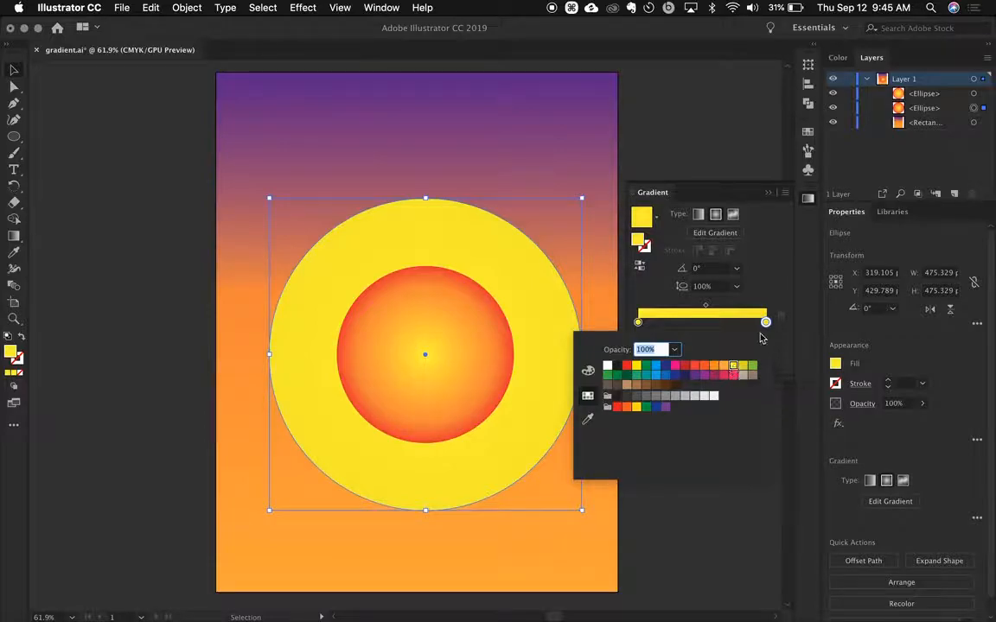
- Set the end stop's opacity to 0% on the enlarged circle's gradient, and deselect the circle
{"action": "left_click", "coordinate": [766, 323]}
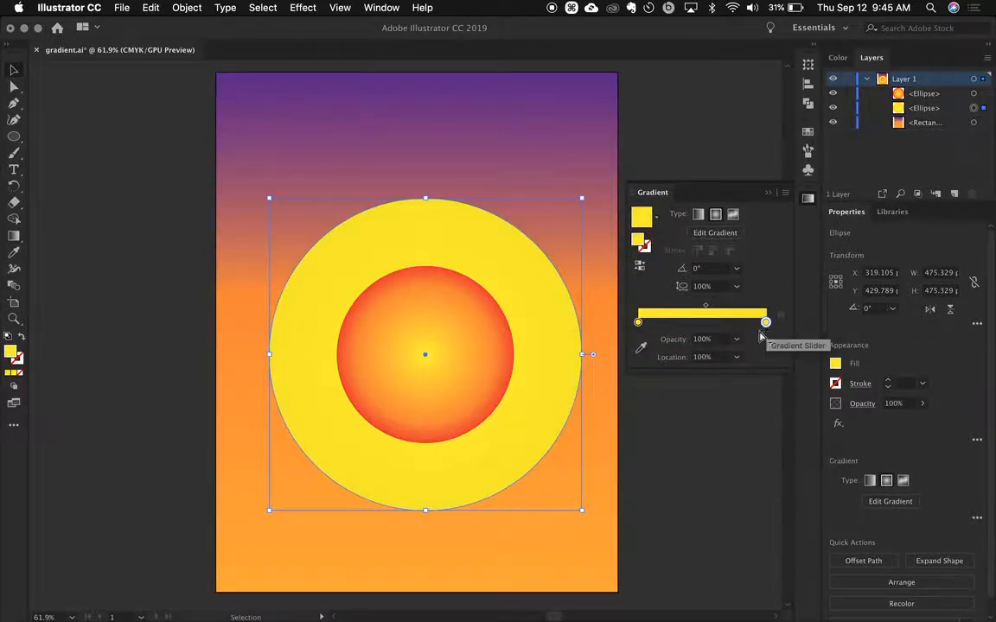
{"action": "left_click", "coordinate": [737, 341]}
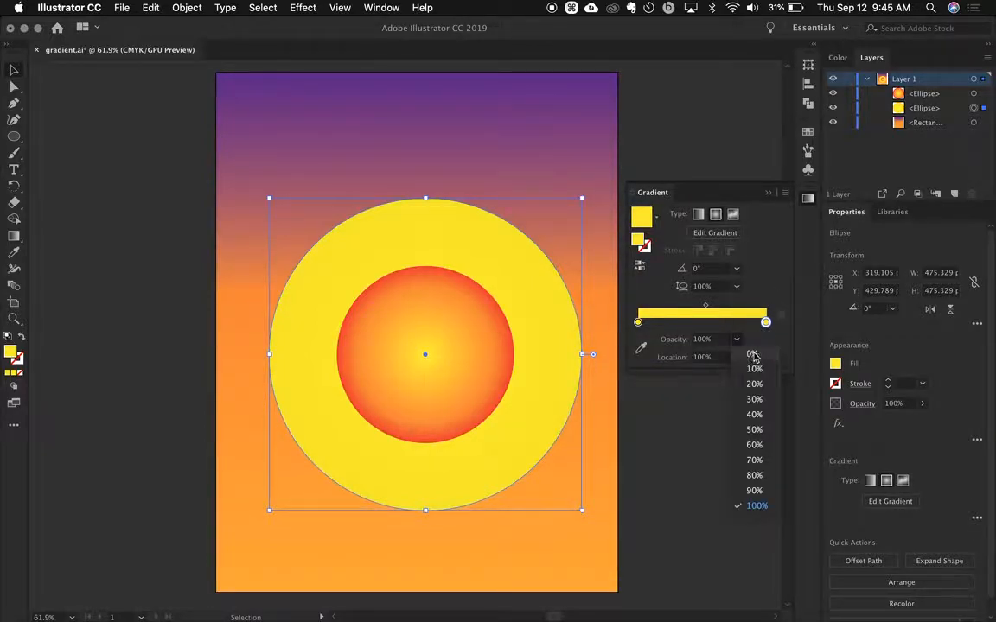
{"action": "left_click", "coordinate": [753, 354]}
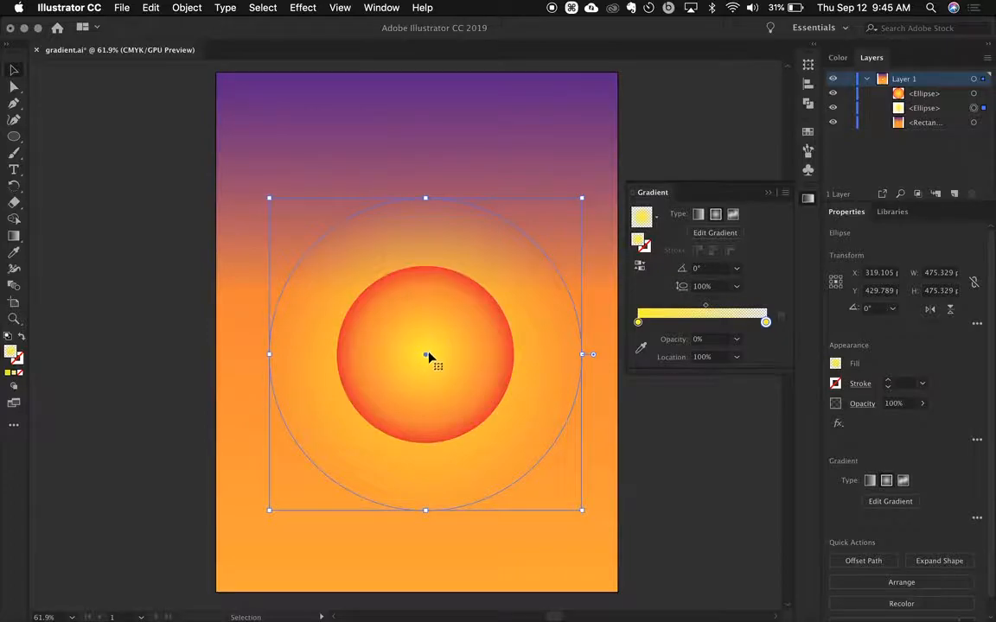
{"action": "left_click", "coordinate": [681, 481]}
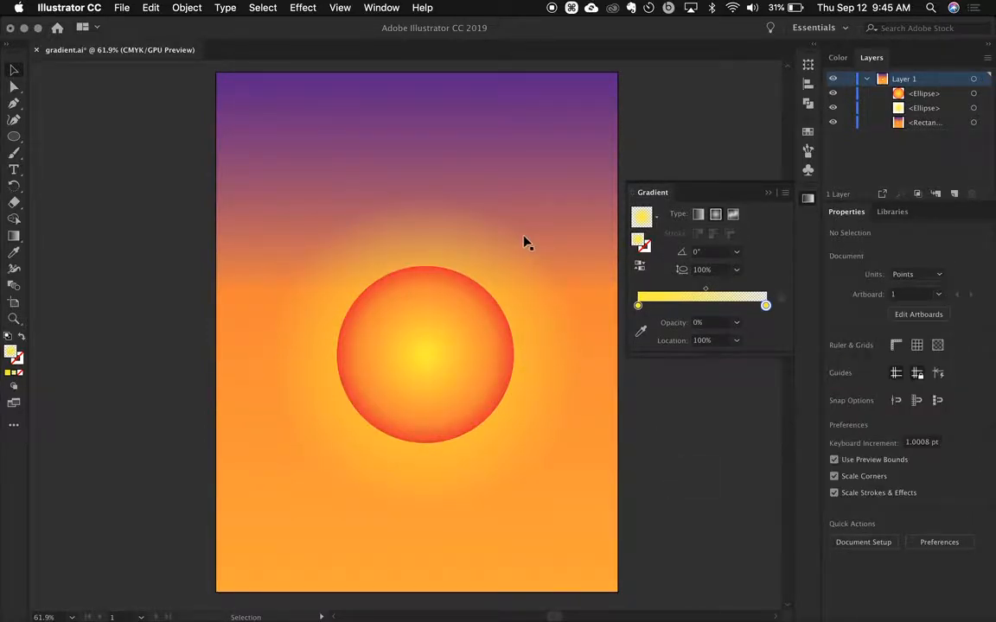
- Fine-tune the glow circle's gradient by moving its end stop slightly inward, its midpoint to about 48% and its first stop to about 4.6%
{"action": "left_click", "coordinate": [509, 261]}
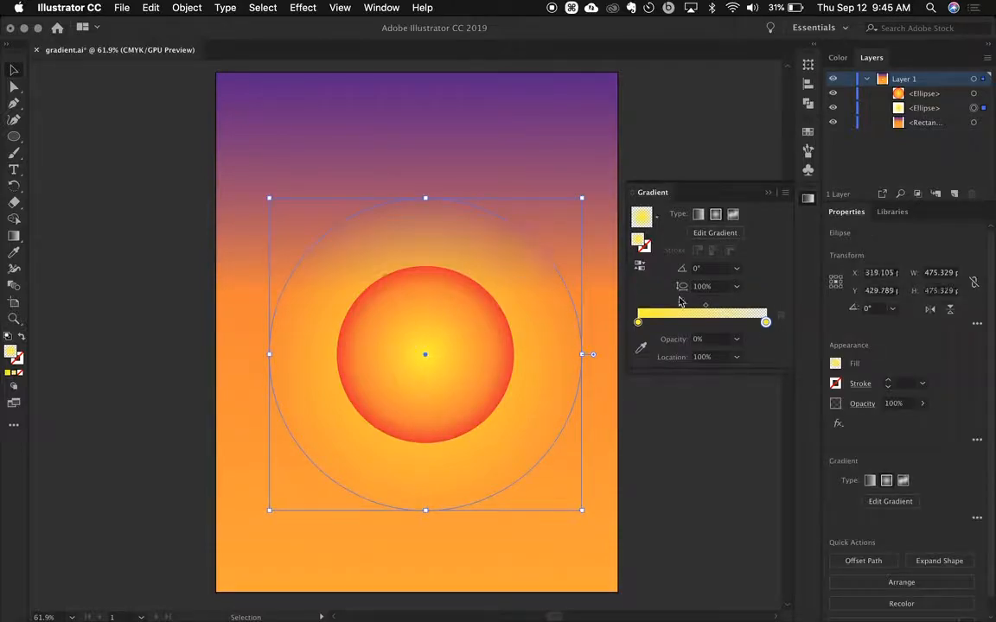
{"action": "left_click_drag", "start_coordinate": [765, 324], "coordinate": [701, 311]}
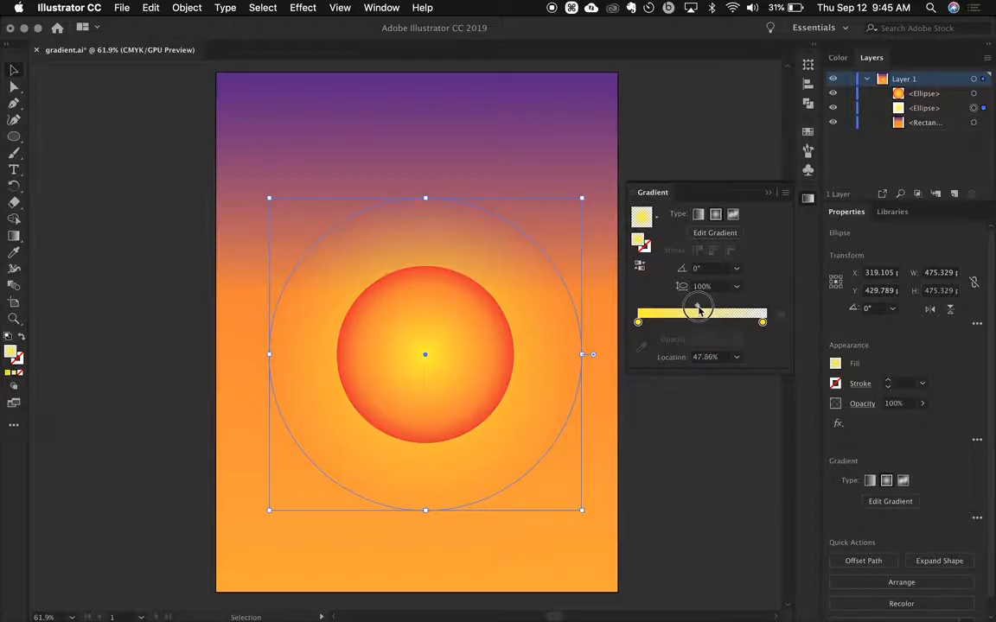
{"action": "left_click_drag", "start_coordinate": [638, 323], "coordinate": [649, 325]}
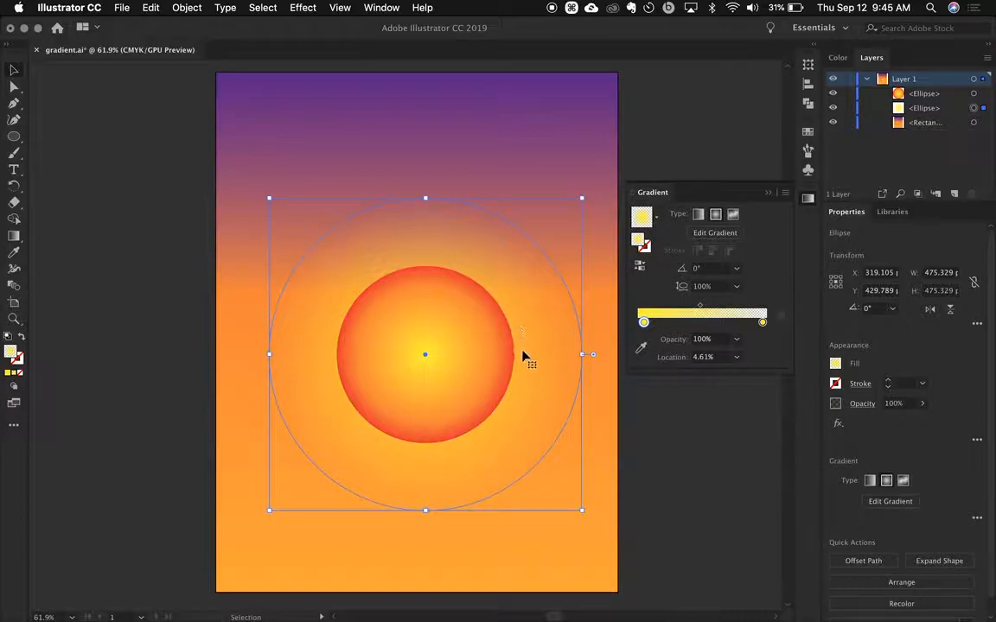
{"action": "left_click", "coordinate": [655, 488]}
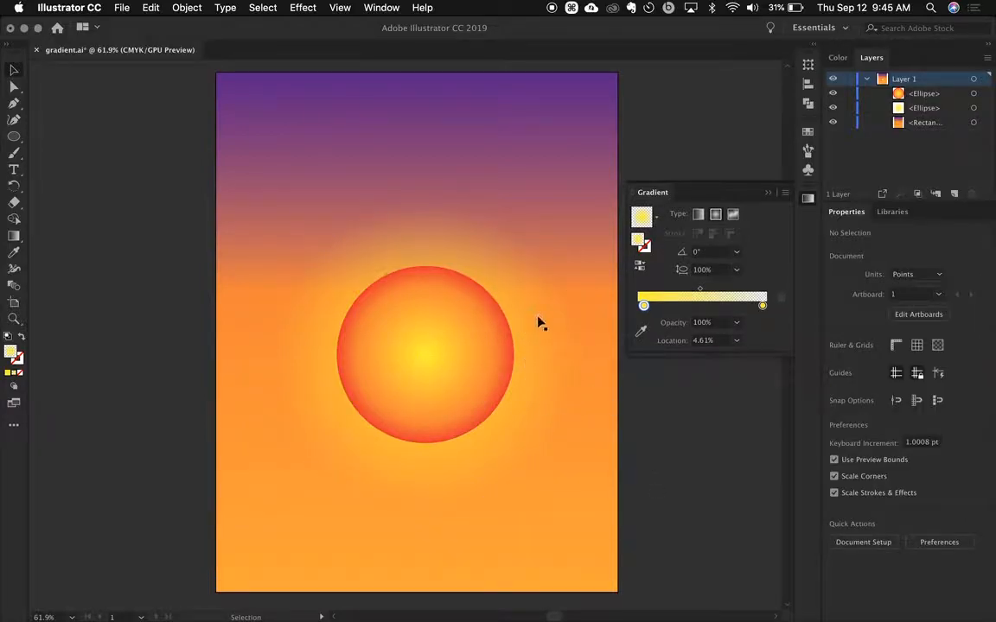
{"action": "left_click", "coordinate": [502, 268]}
{"action": "left_click", "coordinate": [702, 514]}
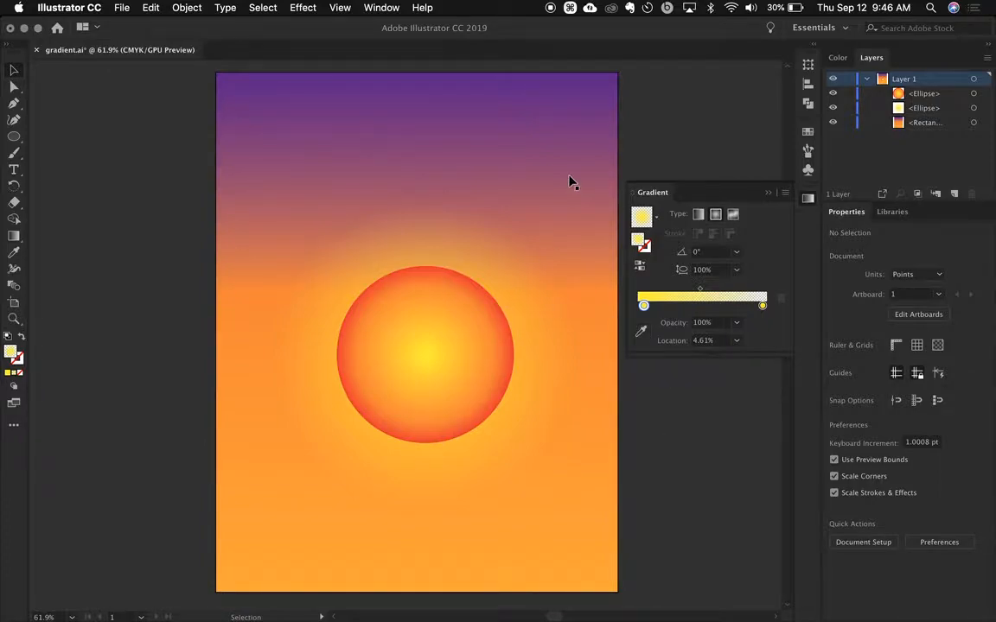
- Draw an ellipse about 95 by 104 pt beside the artboard's upper left and fill it with the dark blue swatch
{"action": "left_click", "coordinate": [14, 136]}
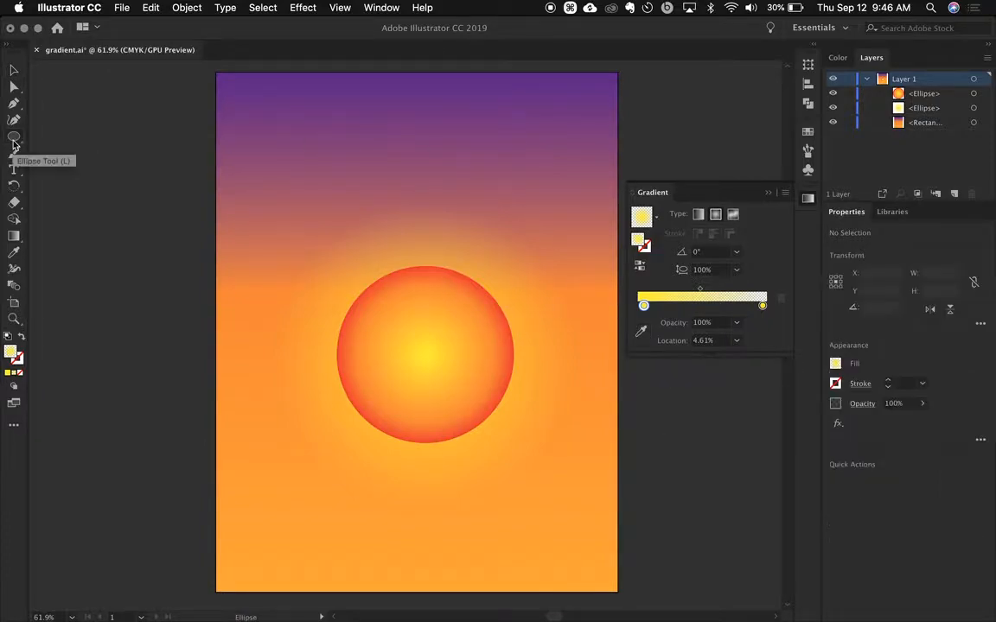
{"action": "left_click_drag", "start_coordinate": [89, 141], "coordinate": [152, 209]}
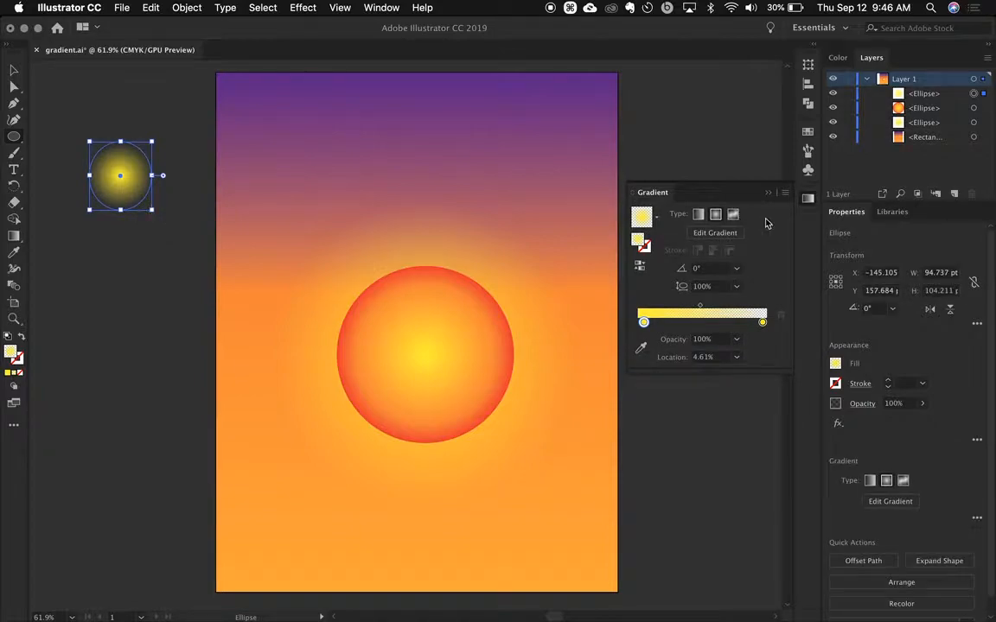
{"action": "left_click", "coordinate": [808, 134]}
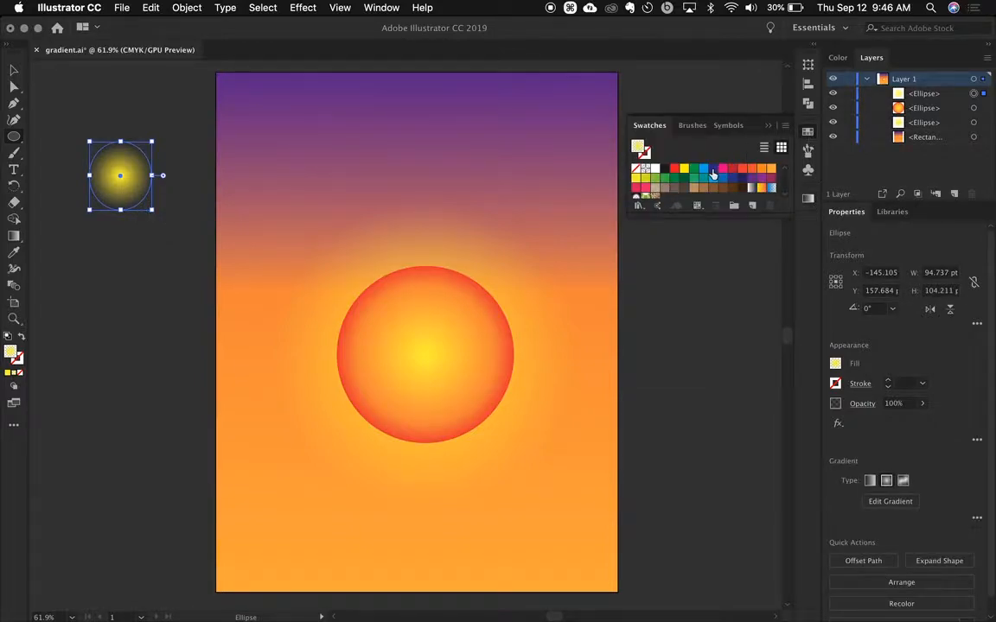
{"action": "left_click", "coordinate": [712, 169]}
{"action": "key", "text": "v"}
- Recolor the background gradient's middle stop at 42.02% by sampling the blue ellipse with the gradient Color Picker
{"action": "left_click", "coordinate": [557, 170]}
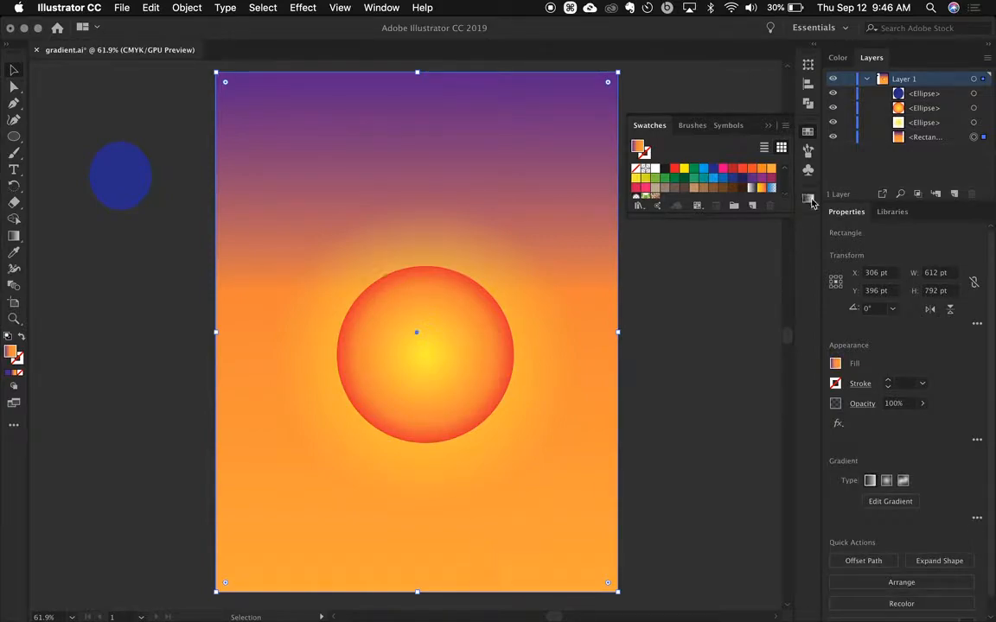
{"action": "key", "text": "super+F9"}
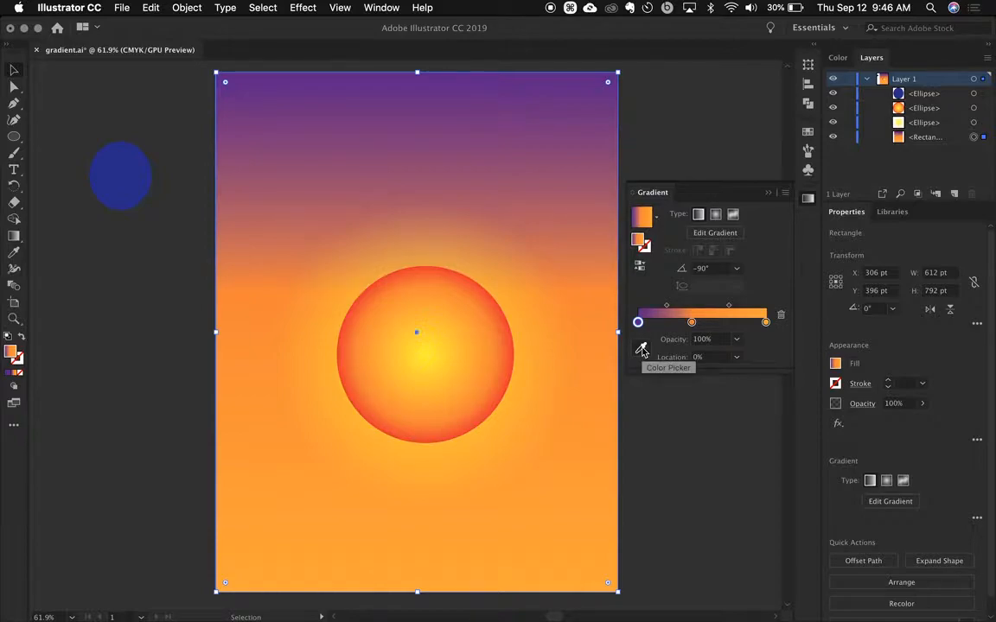
{"action": "left_click", "coordinate": [691, 324]}
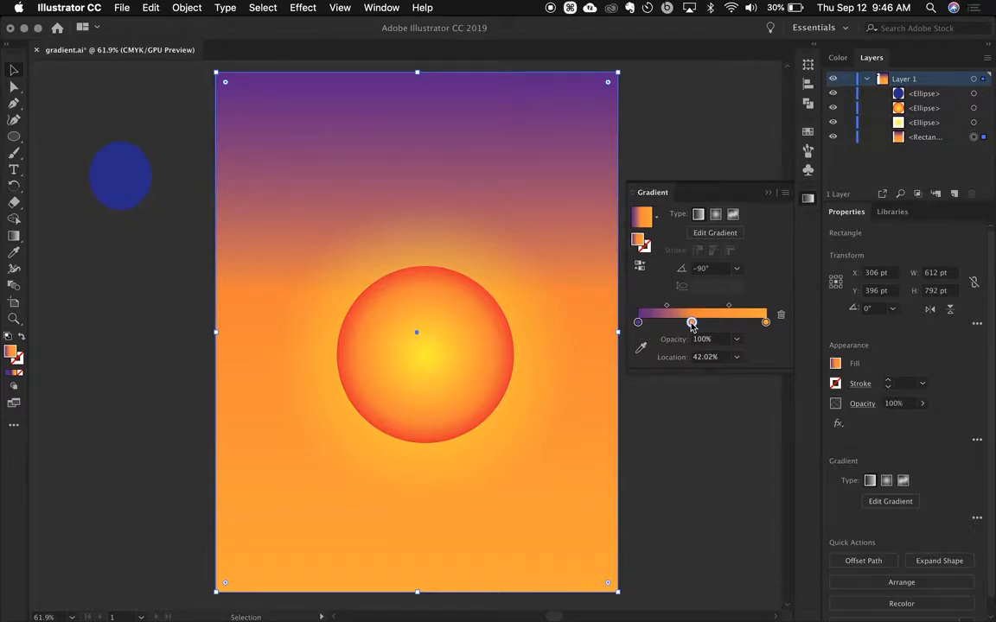
{"action": "left_click", "coordinate": [642, 350]}
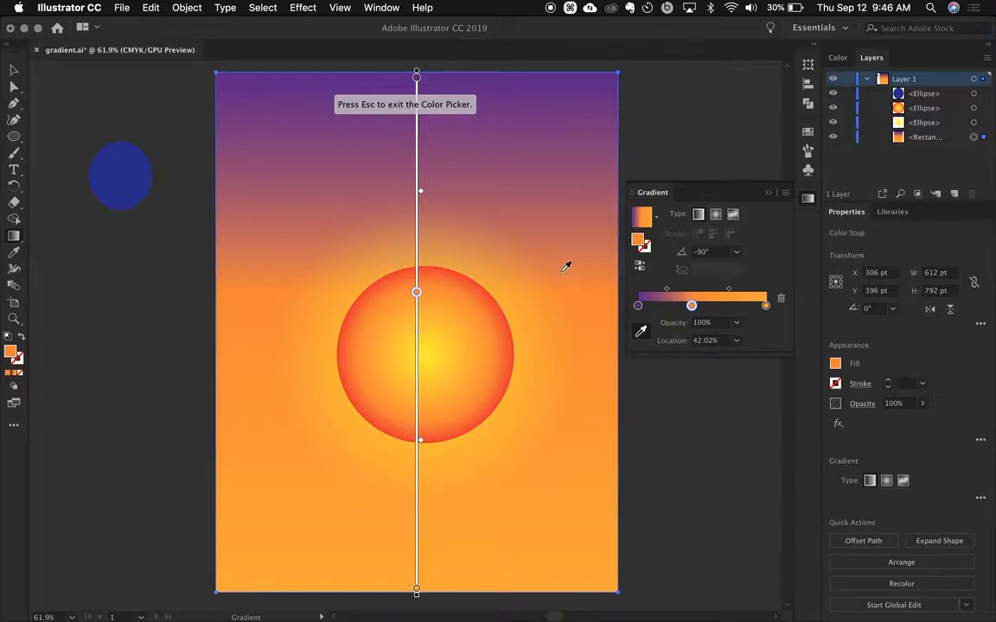
{"action": "key", "text": "Escape"}
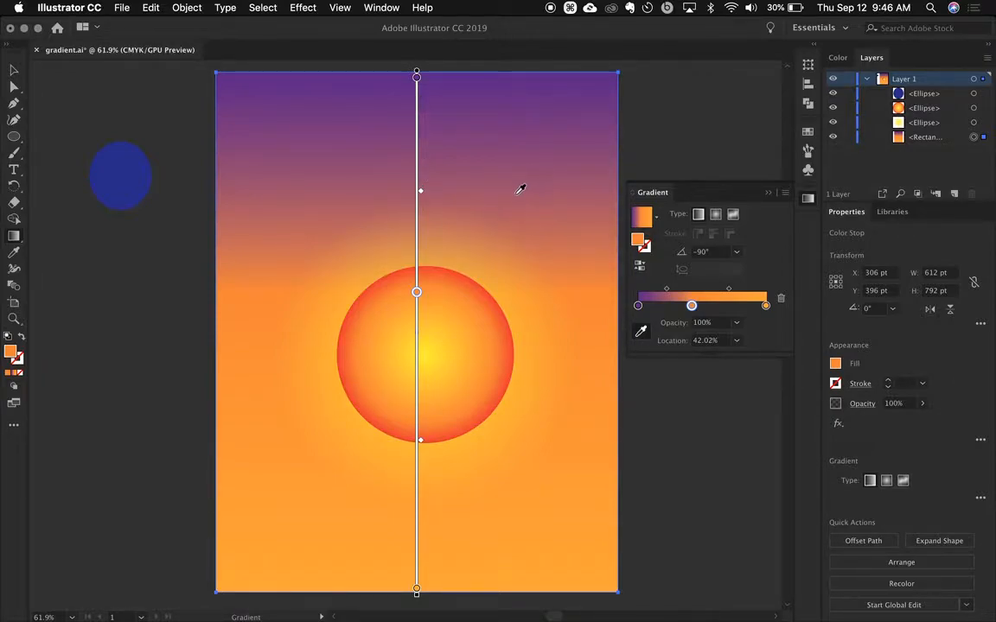
{"action": "left_click", "coordinate": [126, 169]}
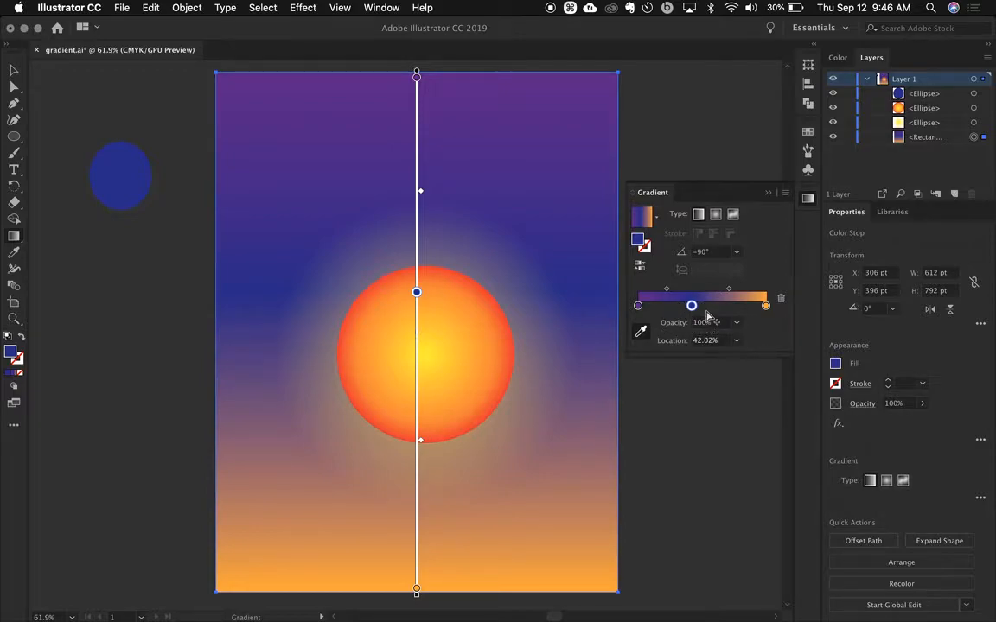
- Sample the dark gray workspace, the blue ellipse and finally the sun's yellow center as the color of the background's middle stop
{"action": "left_click", "coordinate": [642, 336]}
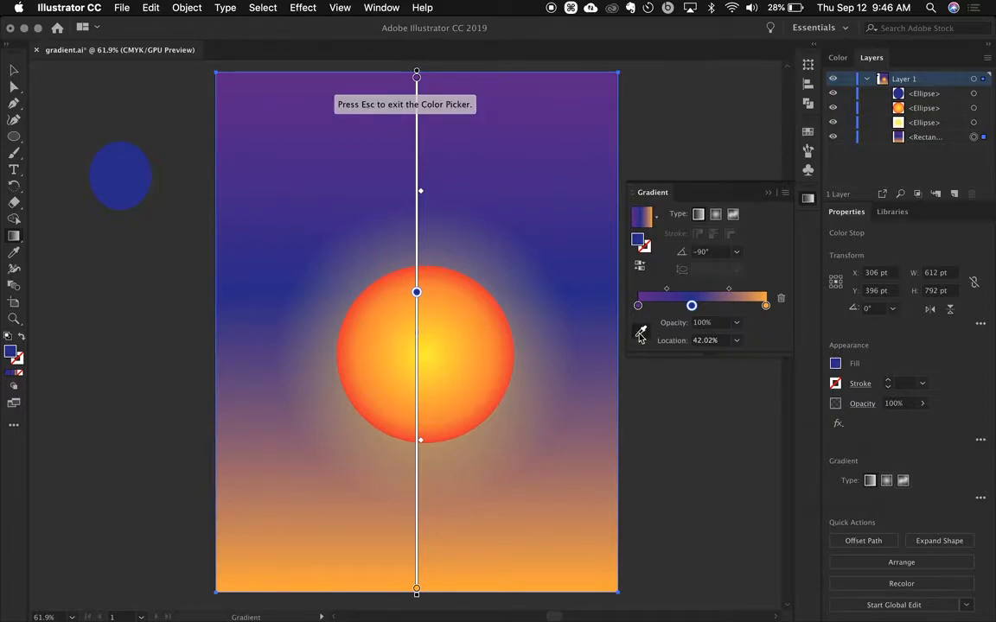
{"action": "left_click", "coordinate": [659, 419]}
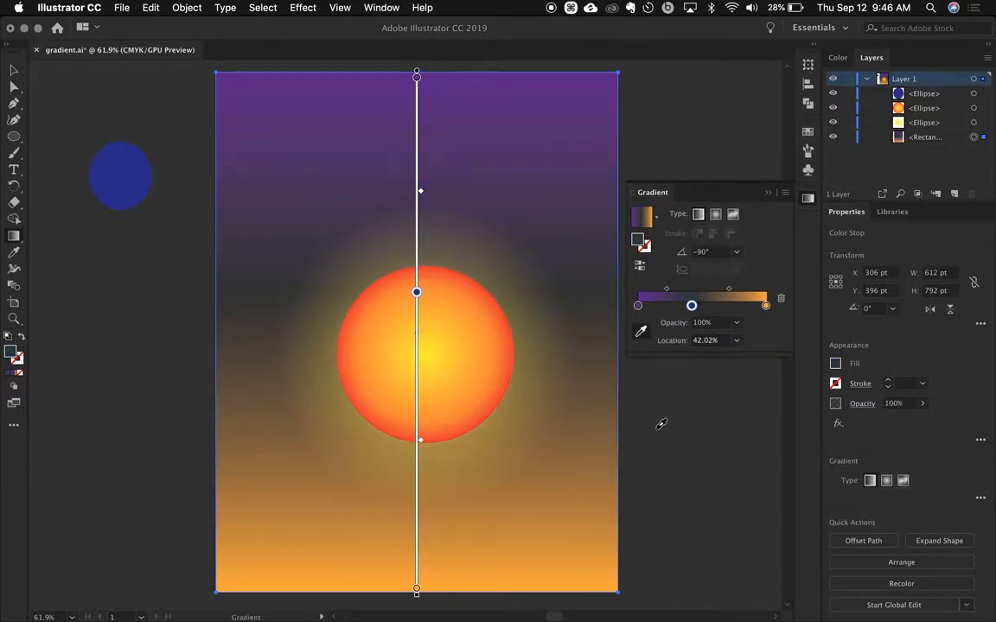
{"action": "left_click", "coordinate": [115, 165]}
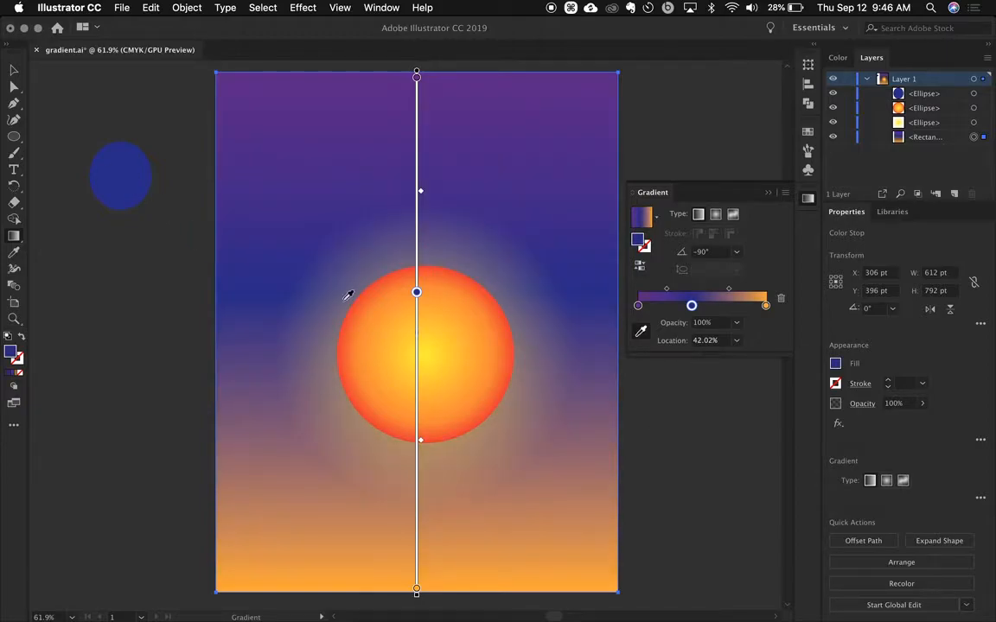
{"action": "left_click", "coordinate": [433, 345]}
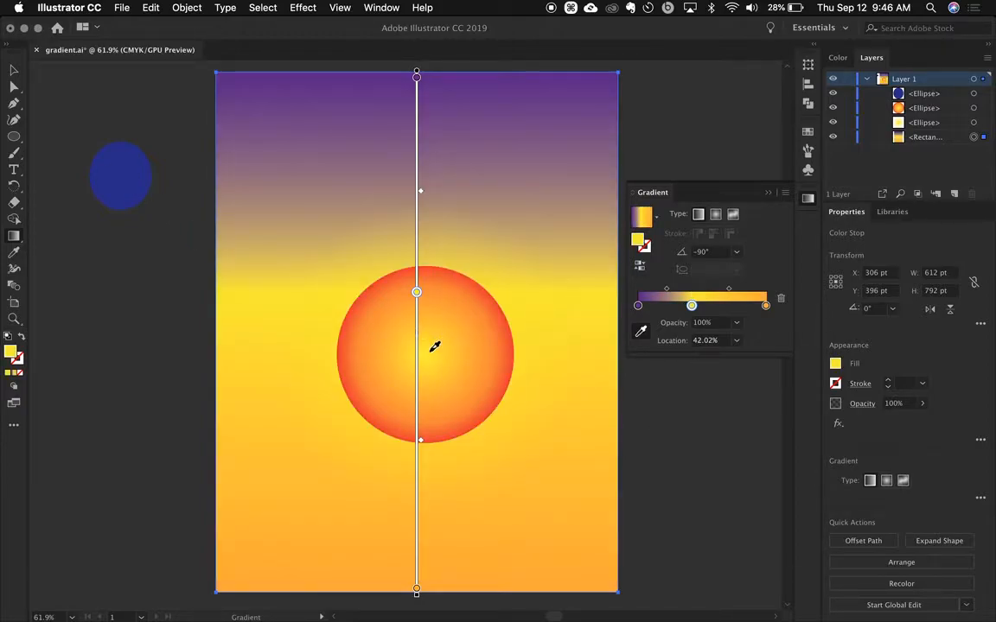
- Recolor the background gradient's middle stop by sampling the sun's orange, and check the stop's color sliders, swatches and Color Picker
{"action": "left_click", "coordinate": [464, 302]}
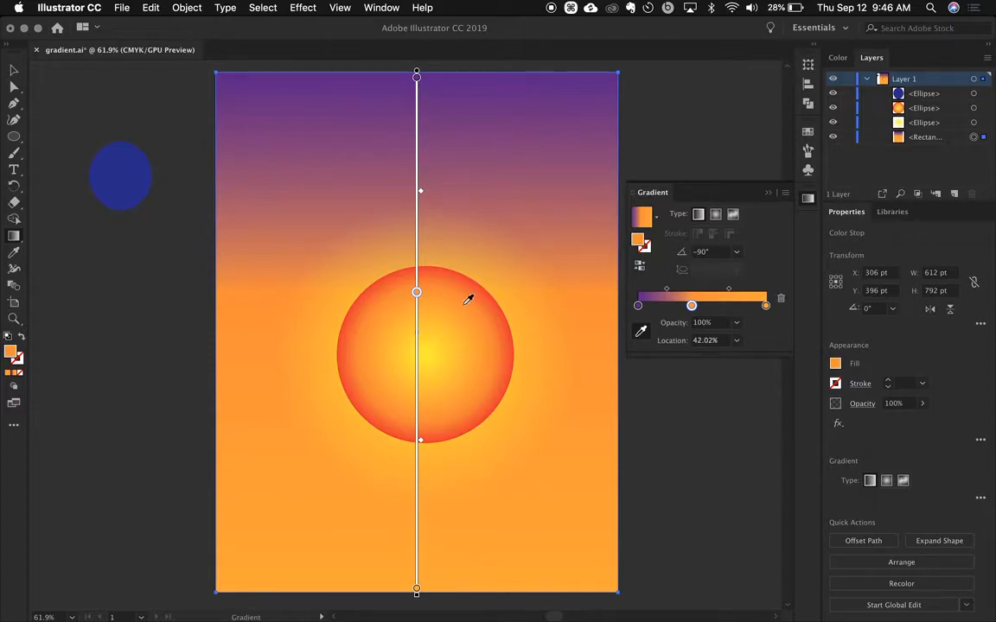
{"action": "double_click", "coordinate": [692, 306]}
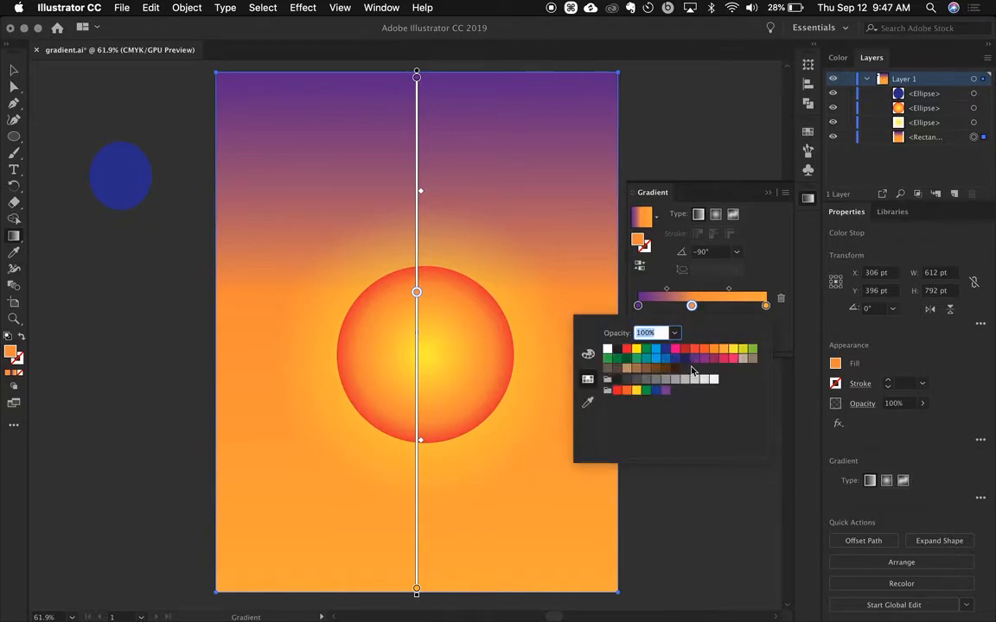
{"action": "left_click", "coordinate": [588, 353]}
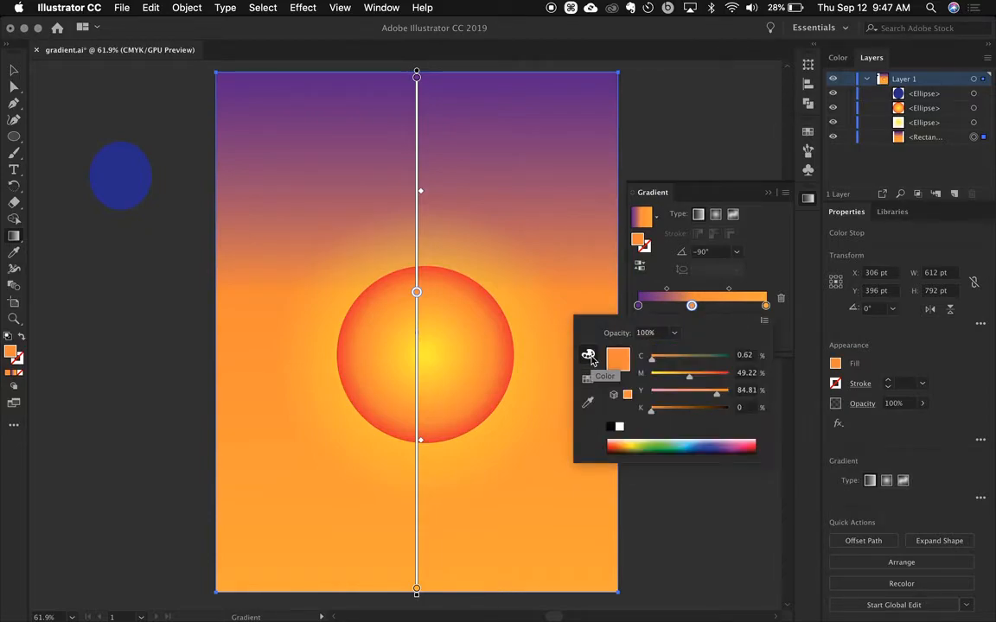
{"action": "left_click", "coordinate": [588, 378]}
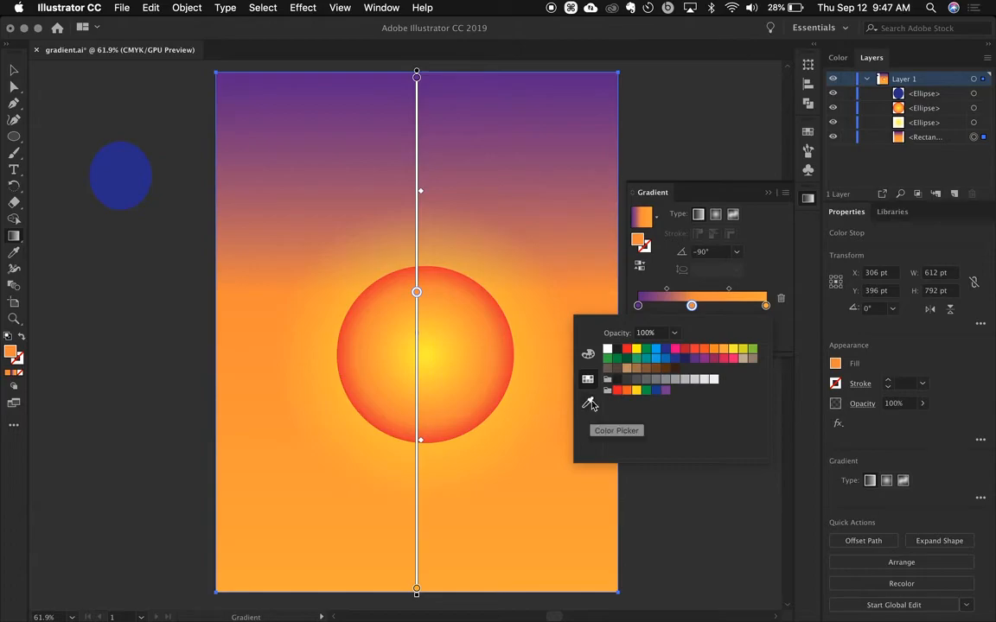
{"action": "left_click", "coordinate": [587, 402]}
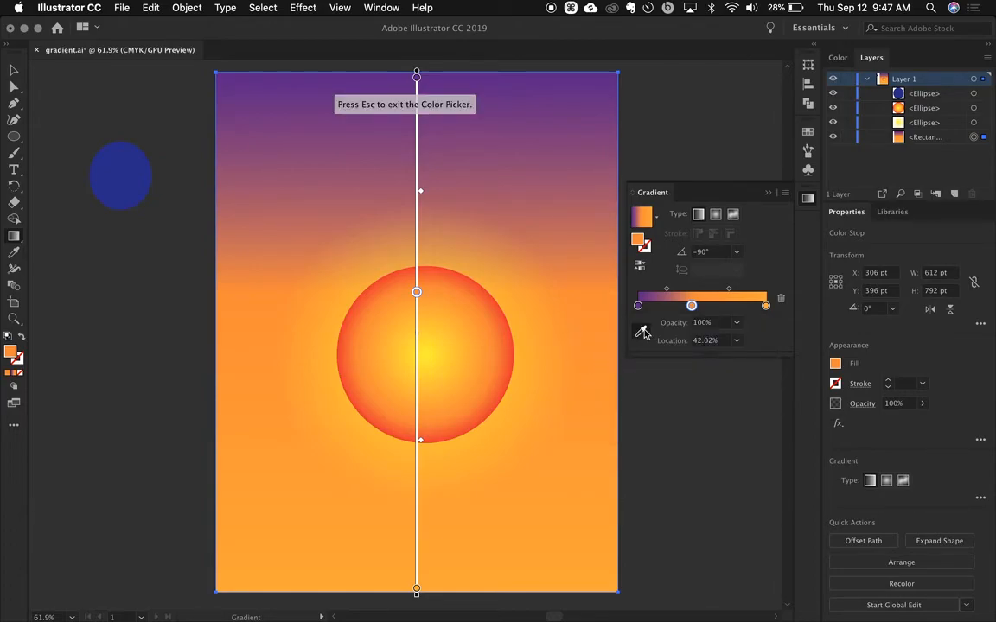
{"action": "key", "text": "Escape"}
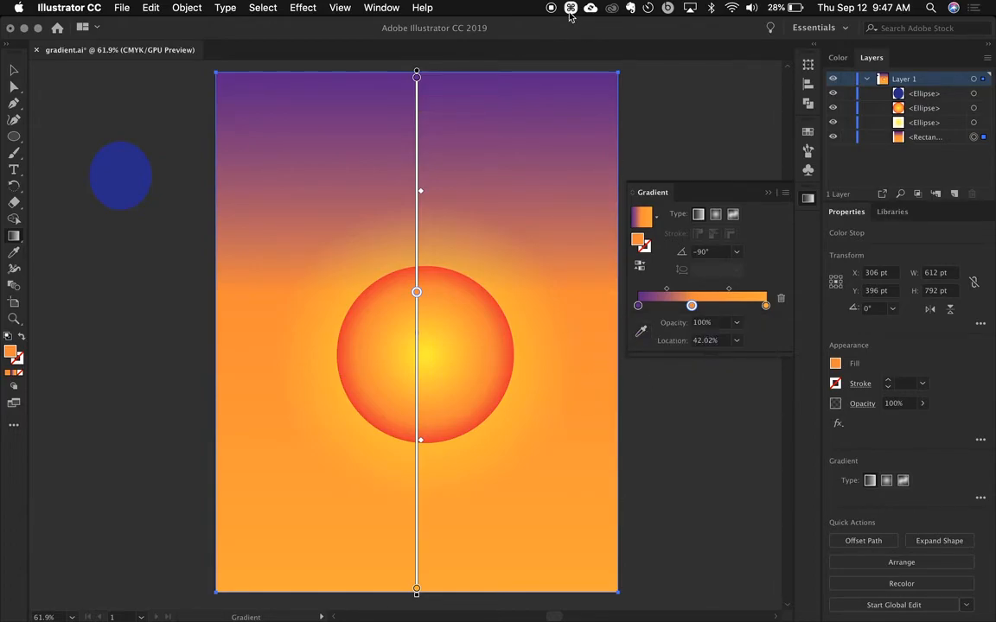